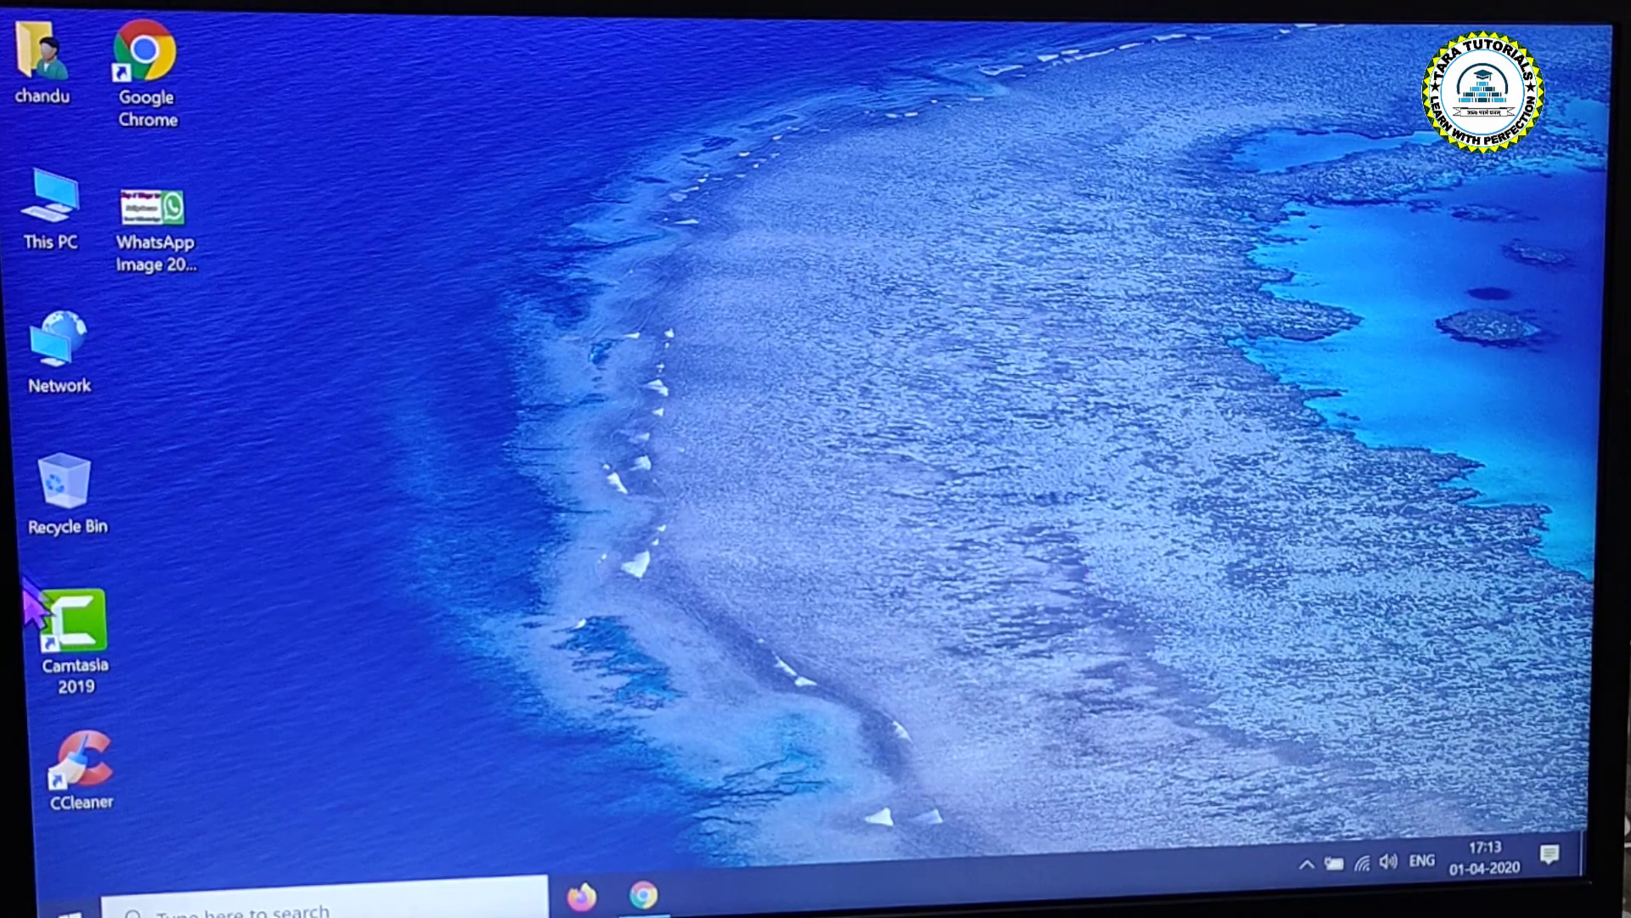
# Step: Launch Camtasia 2019 from its desktop shortcut
pyautogui.click(73, 631)
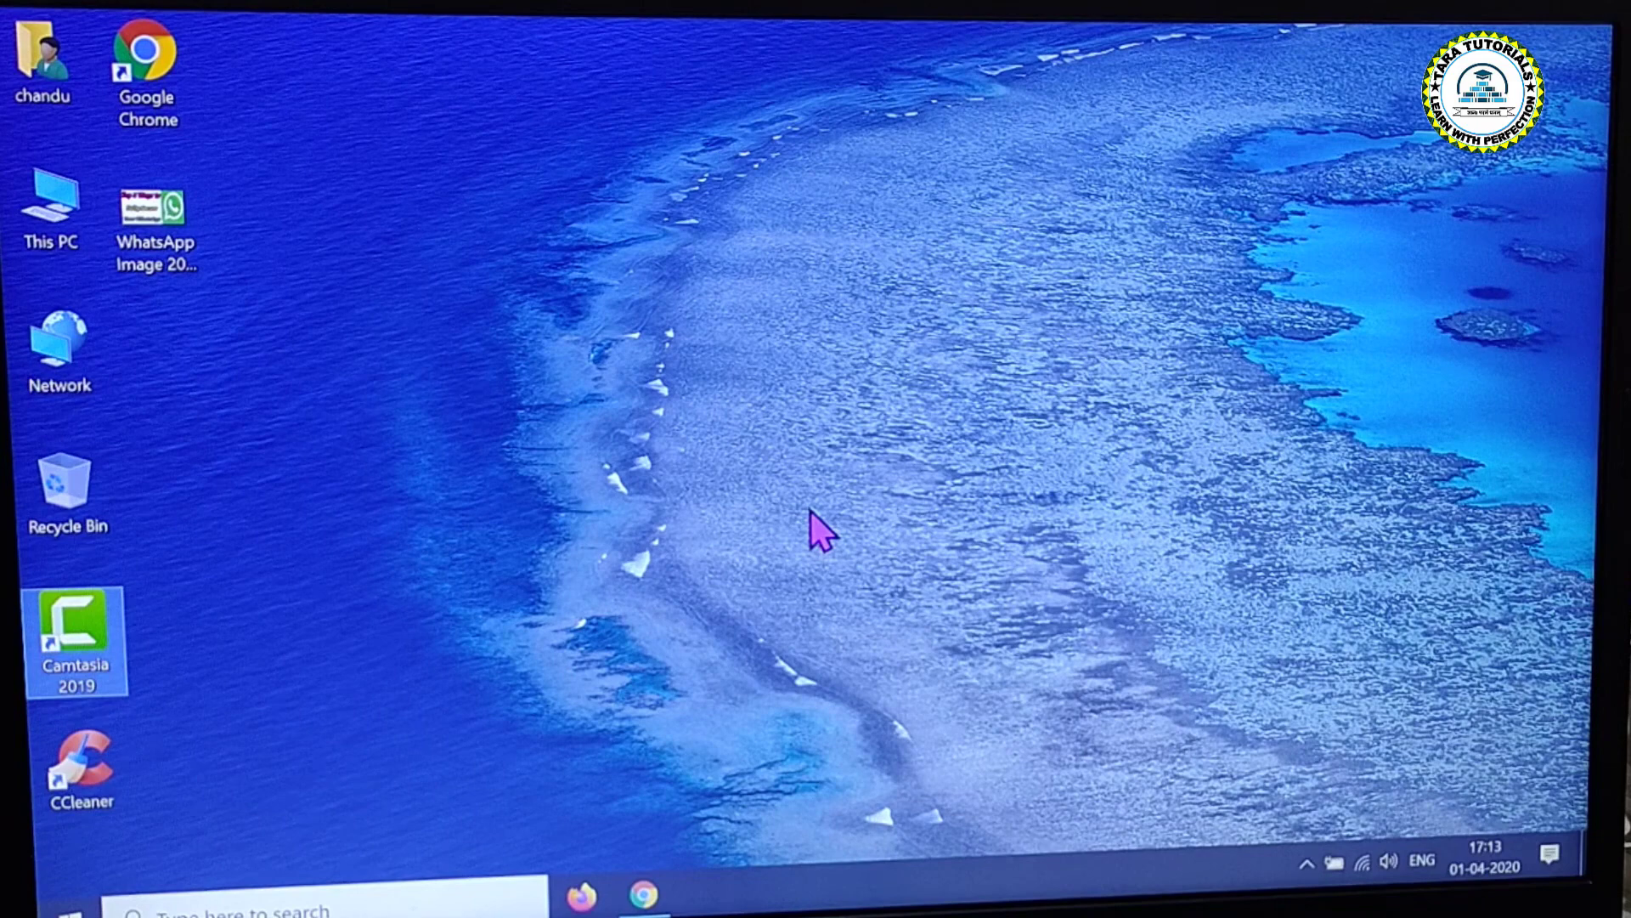
pyautogui.press('Return')
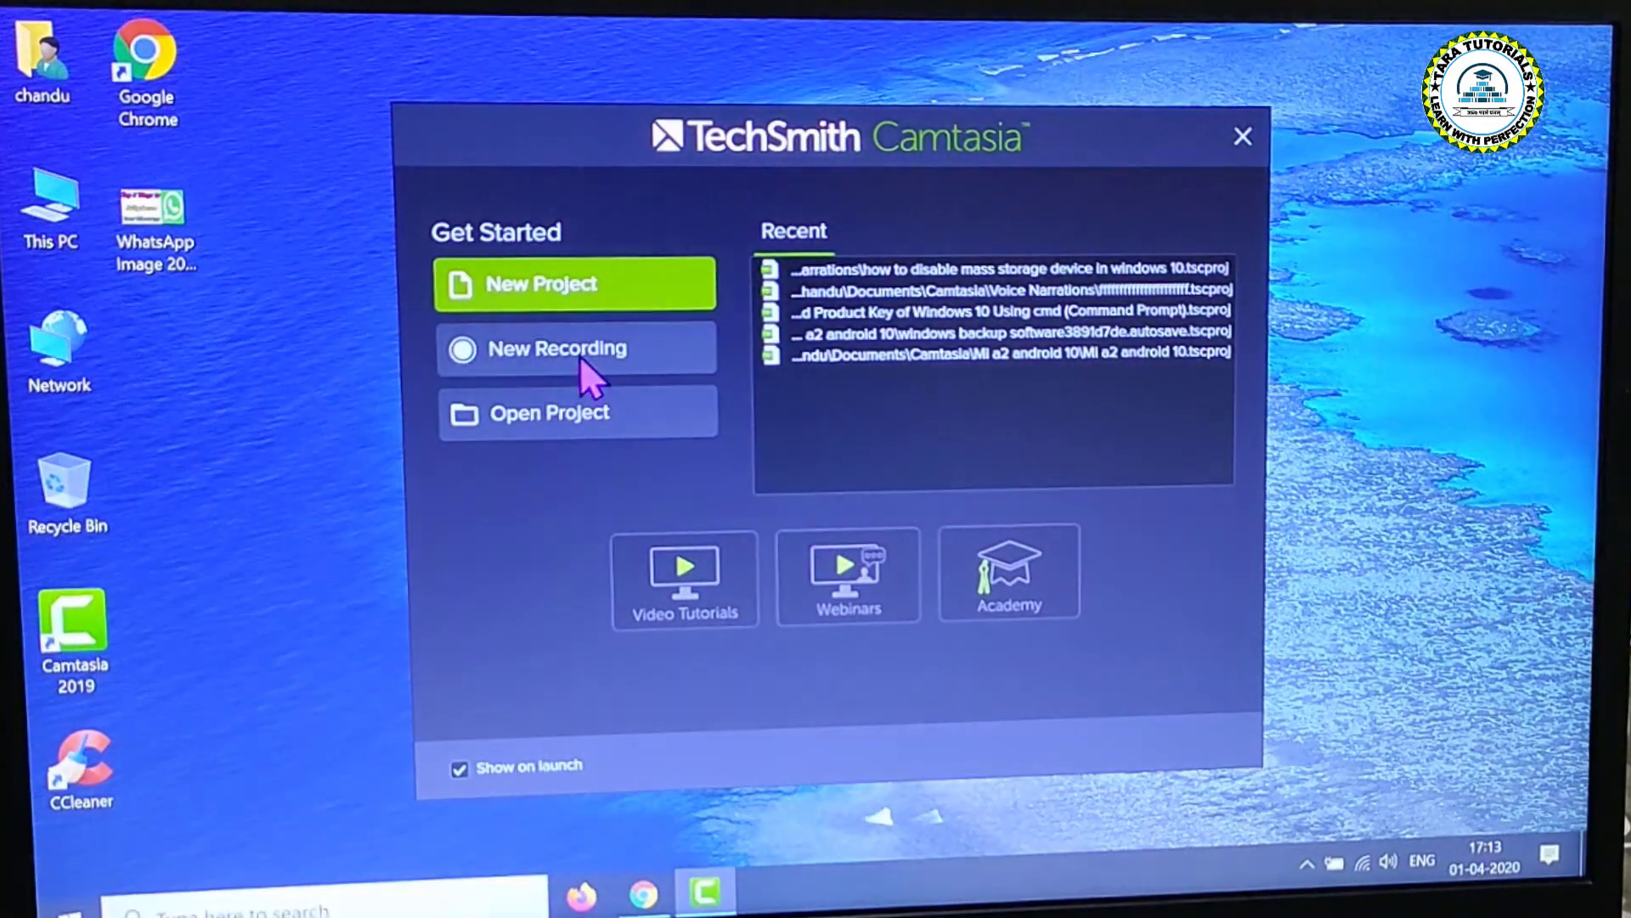
# Step: Start a new Camtasia screen recording with audio input enabled
pyautogui.click(590, 350)
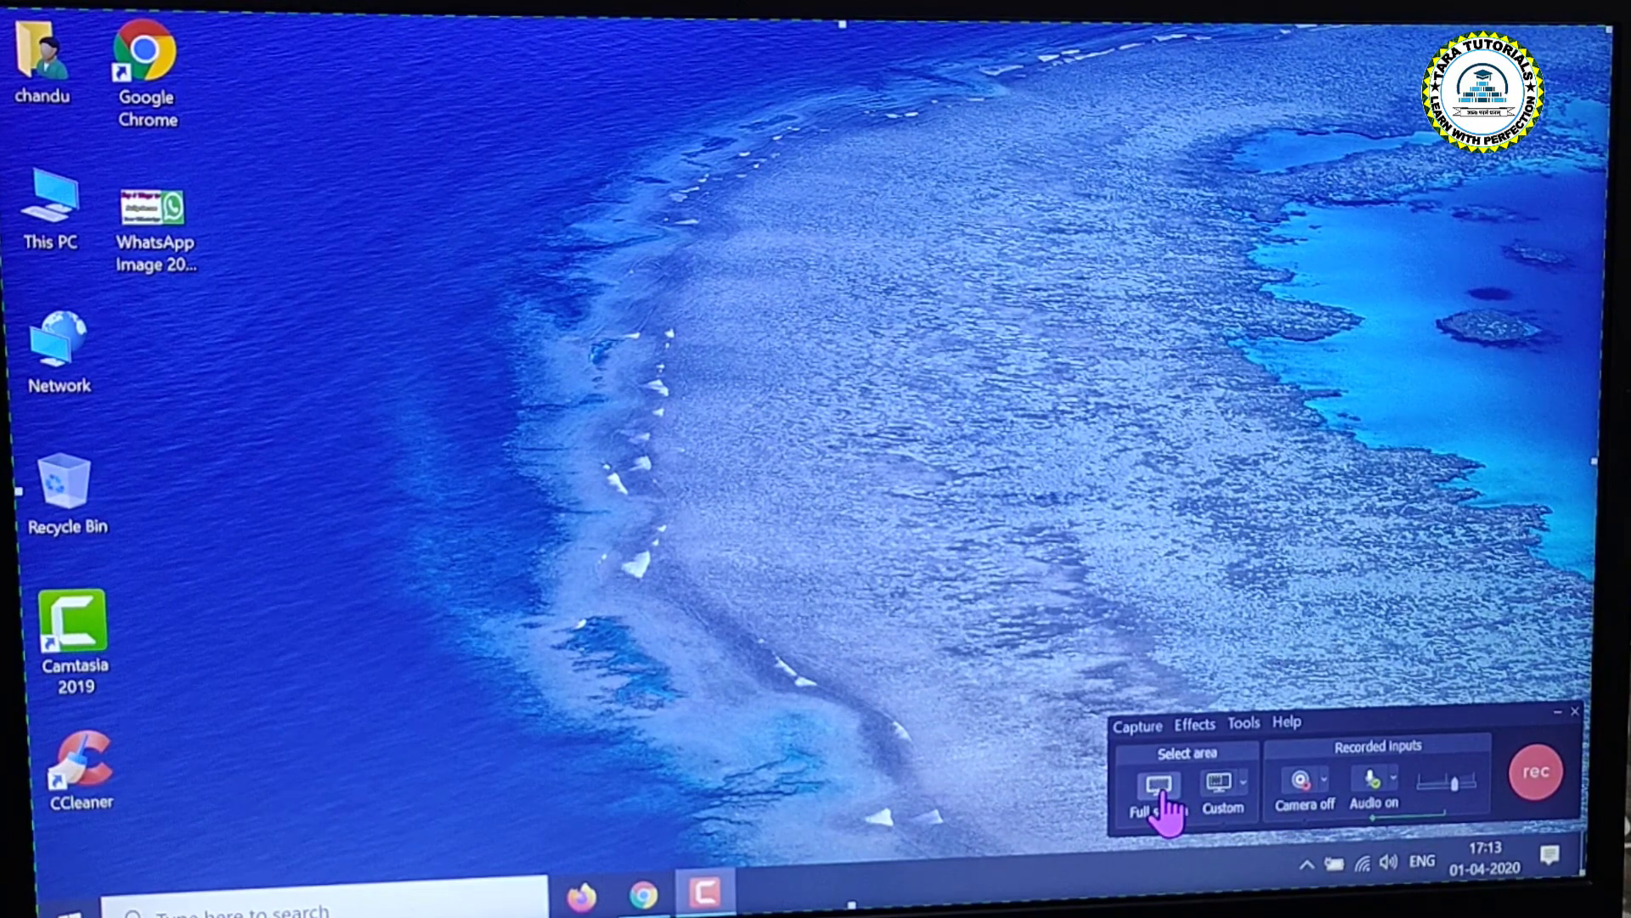
pyautogui.click(1395, 782)
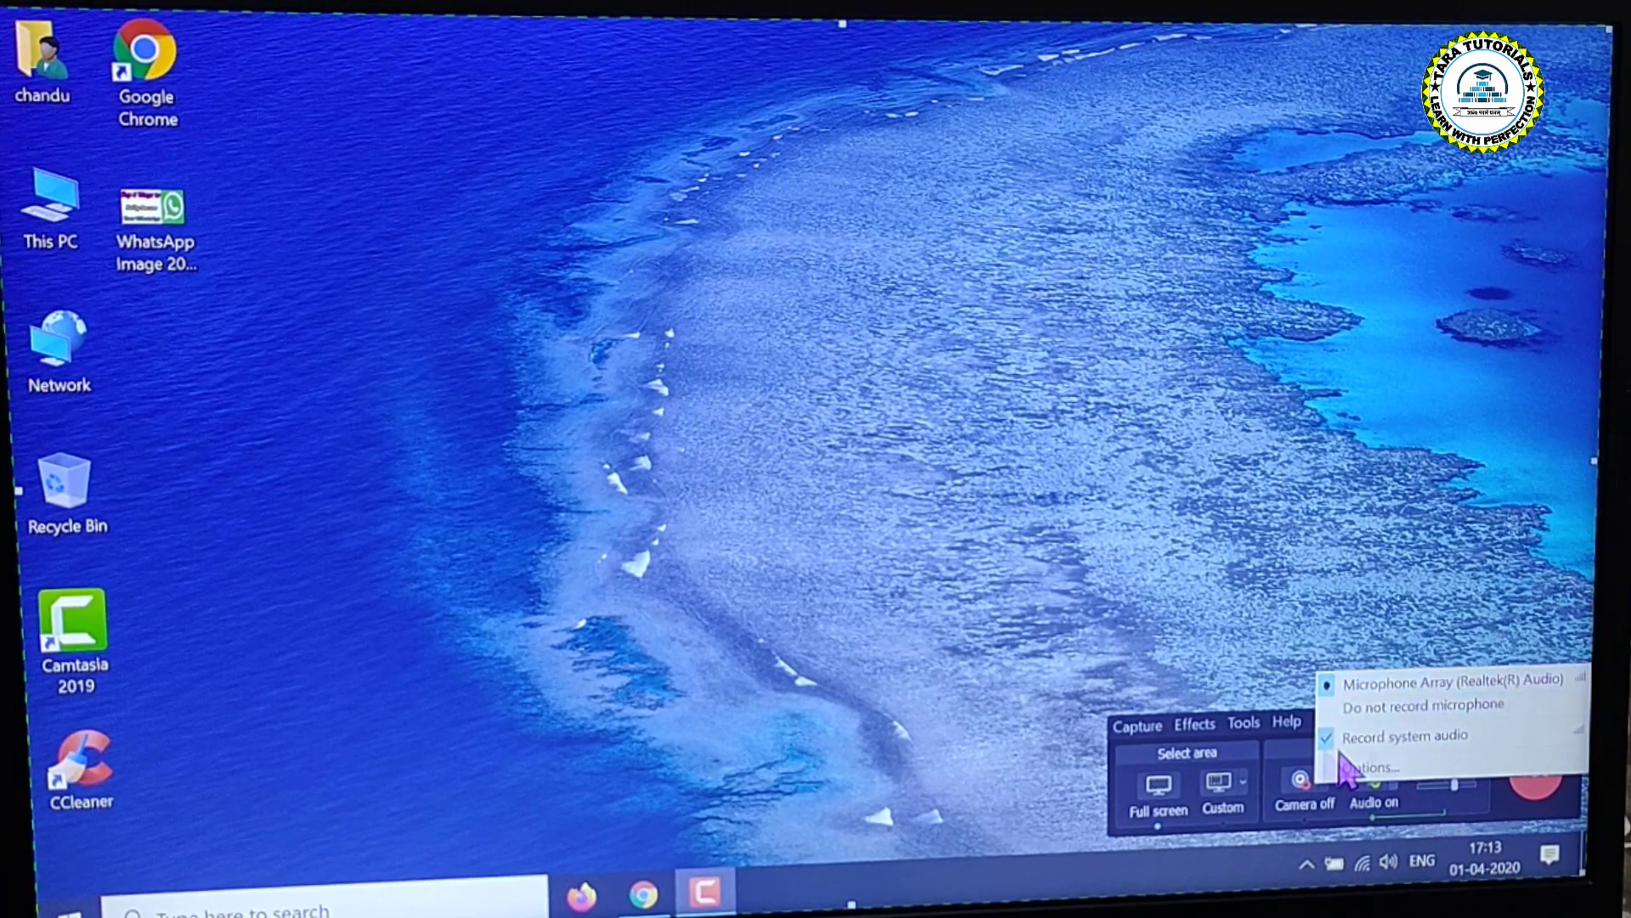
pyautogui.click(1263, 623)
pyautogui.click(1541, 778)
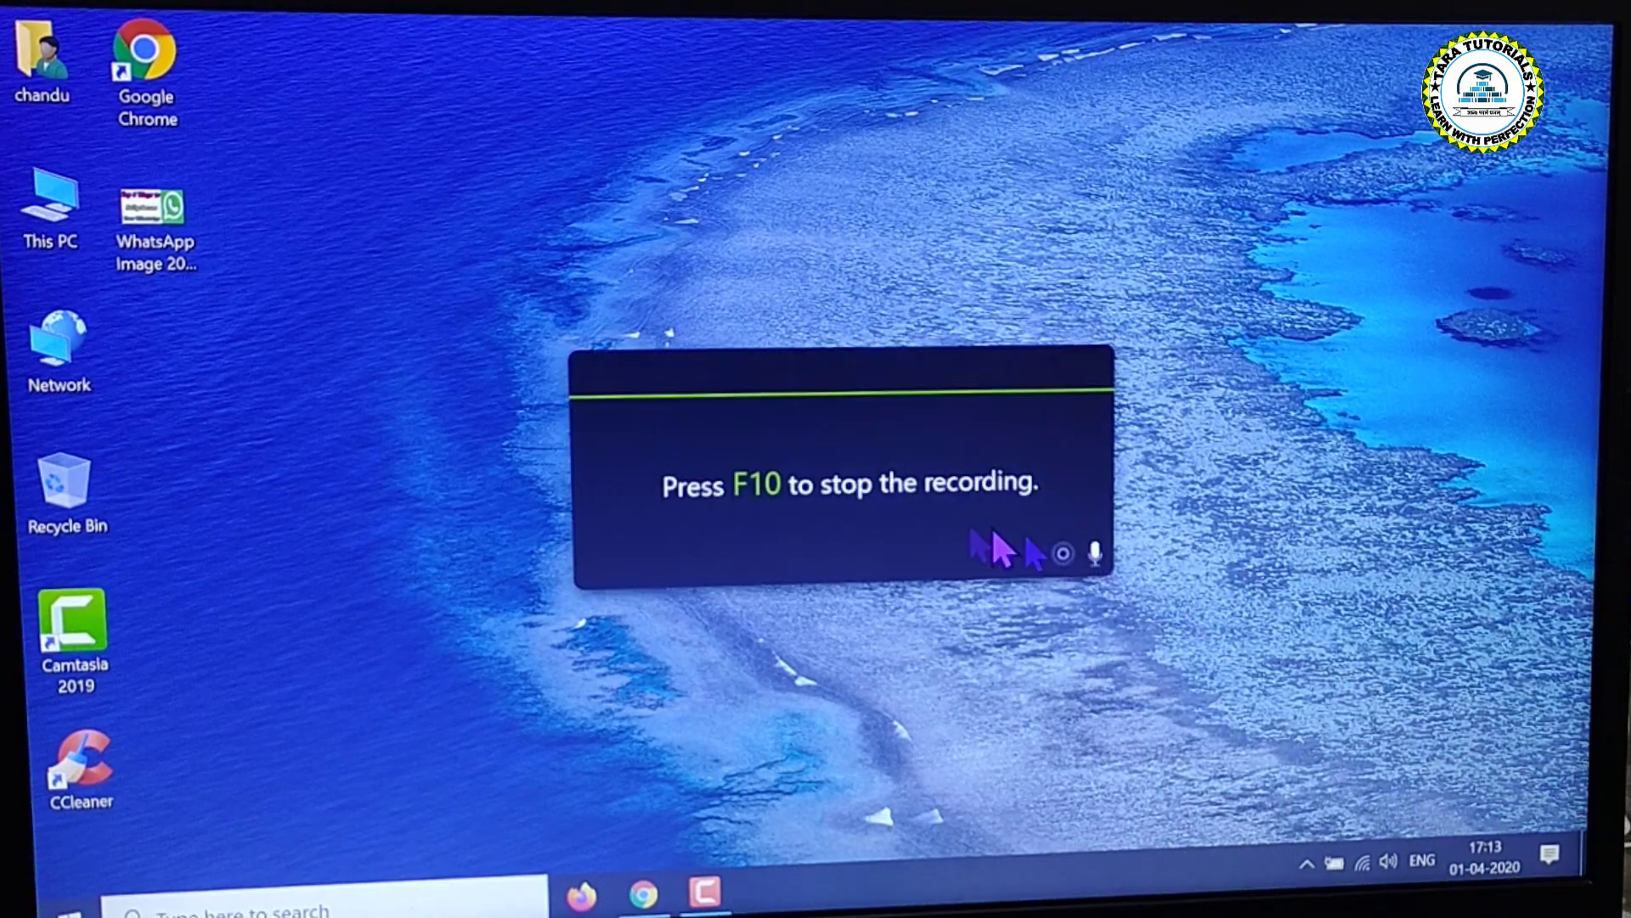
# Step: Move the audio device error message aside and dismiss it
pyautogui.press('F10')
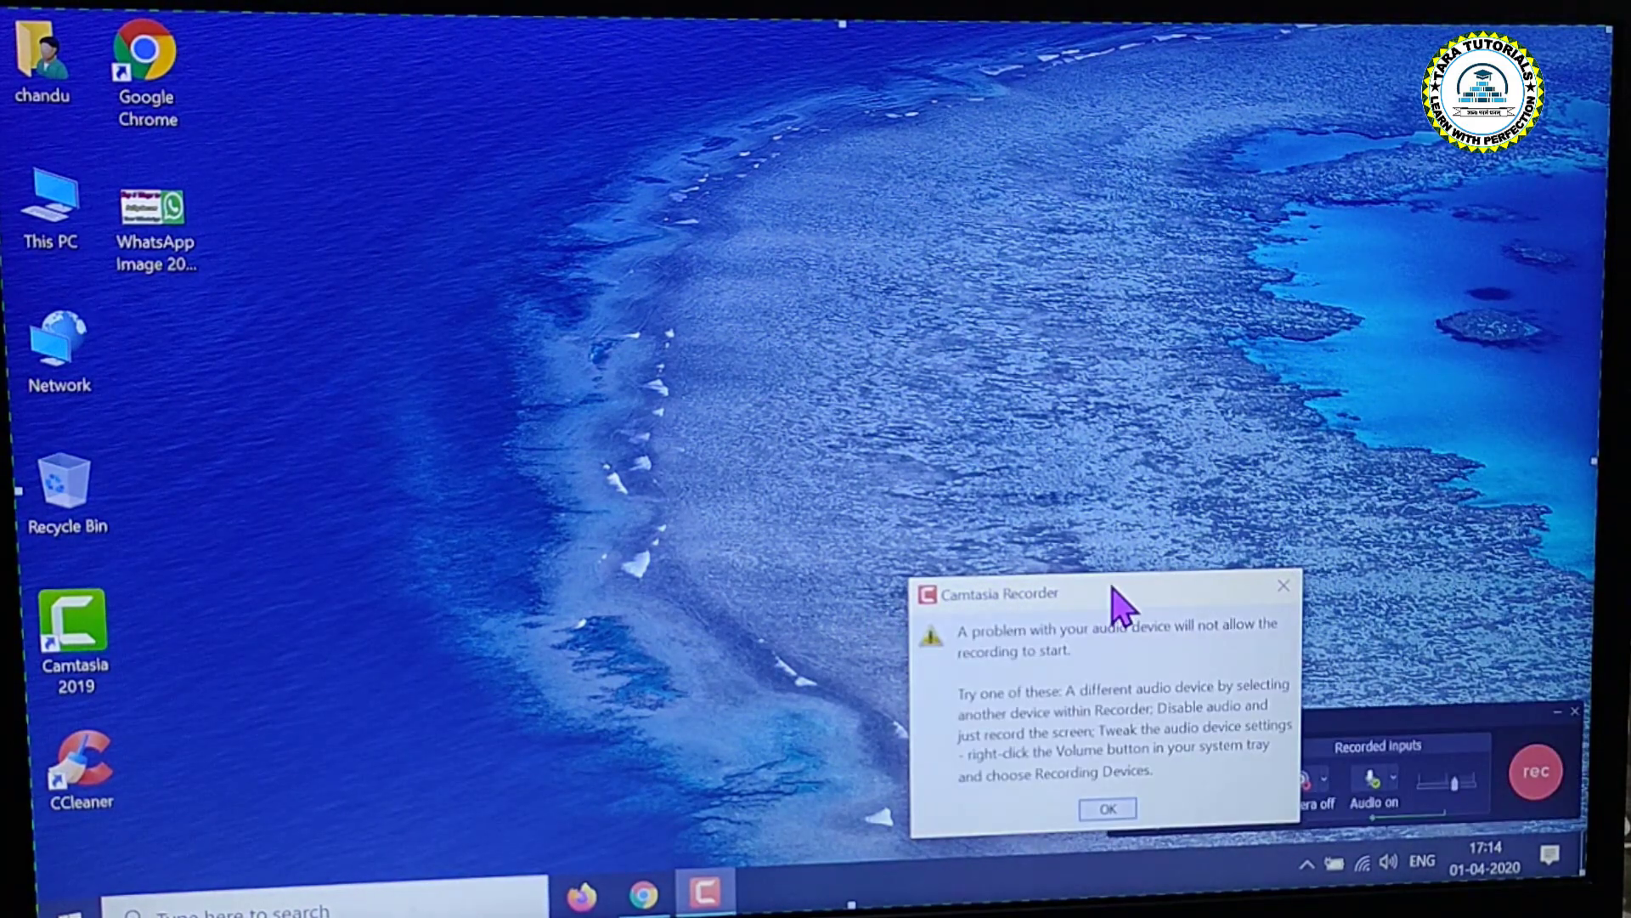
pyautogui.moveTo(1113, 600); pyautogui.dragTo(909, 293)
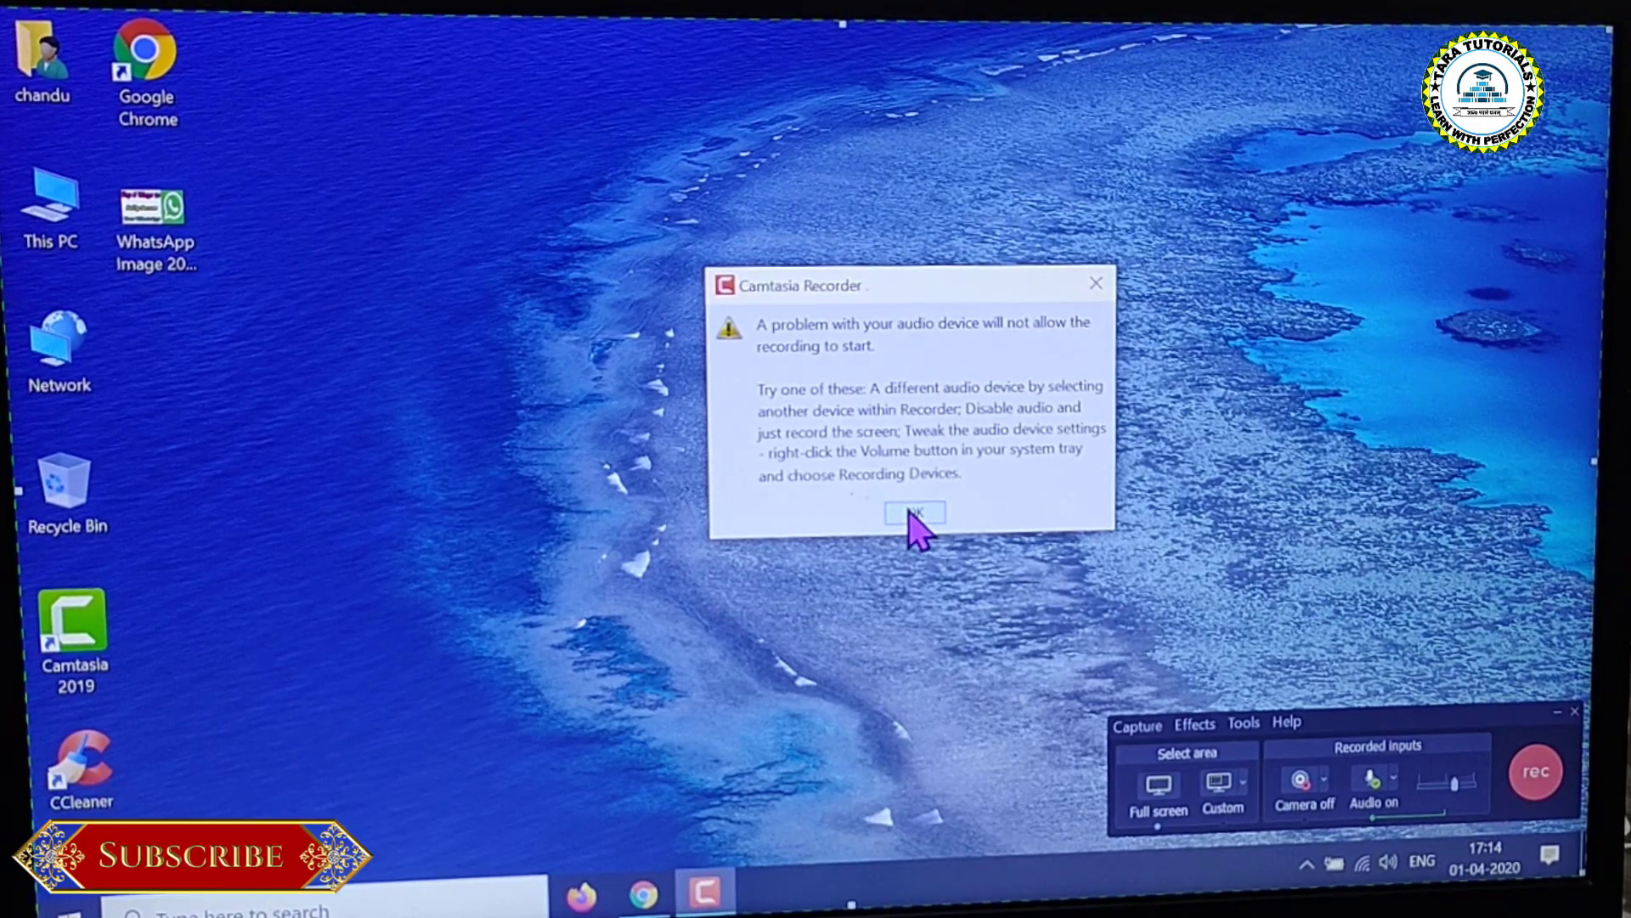
pyautogui.click(916, 514)
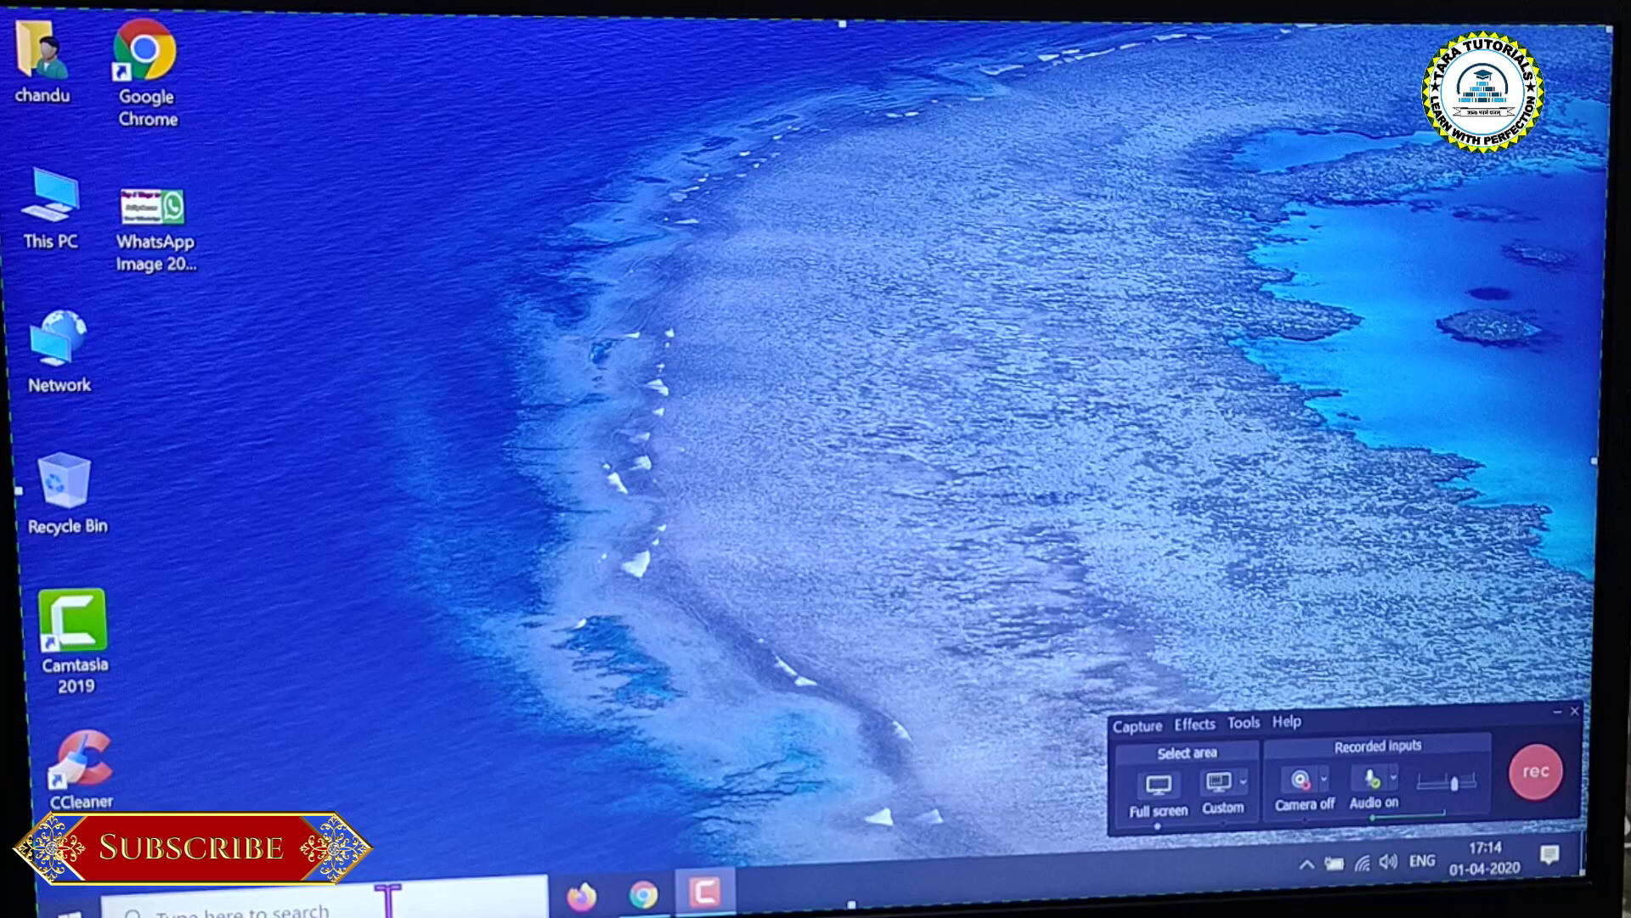
# Step: Launch Audacity from Windows search and try recording, triggering the -9999 device error
pyautogui.click(386, 899)
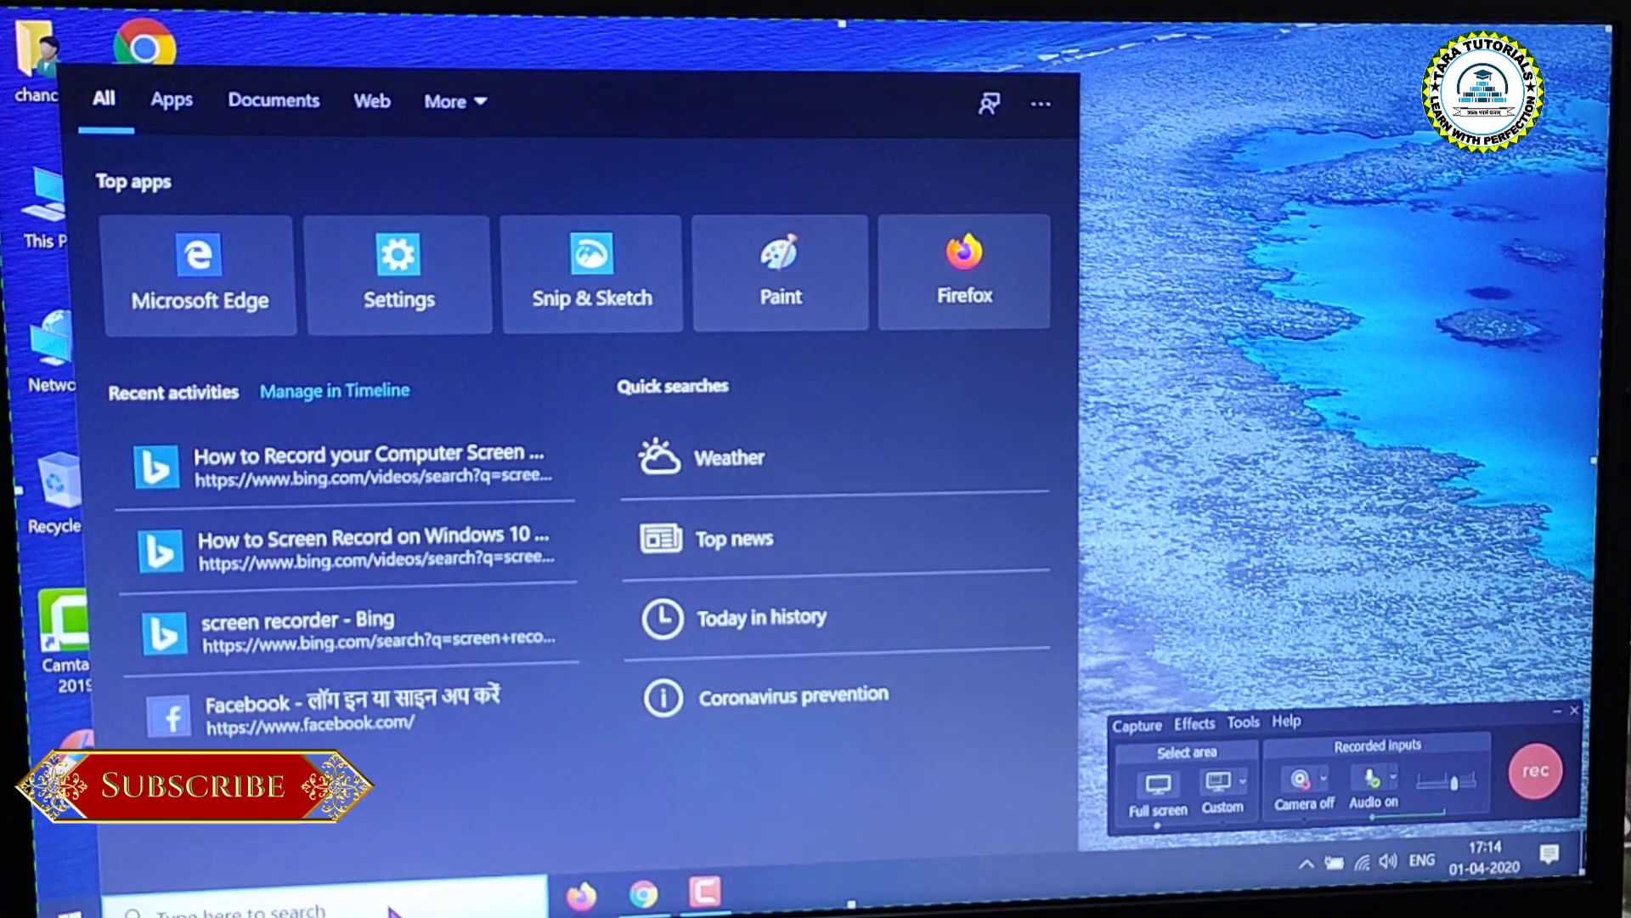
pyautogui.write('au')
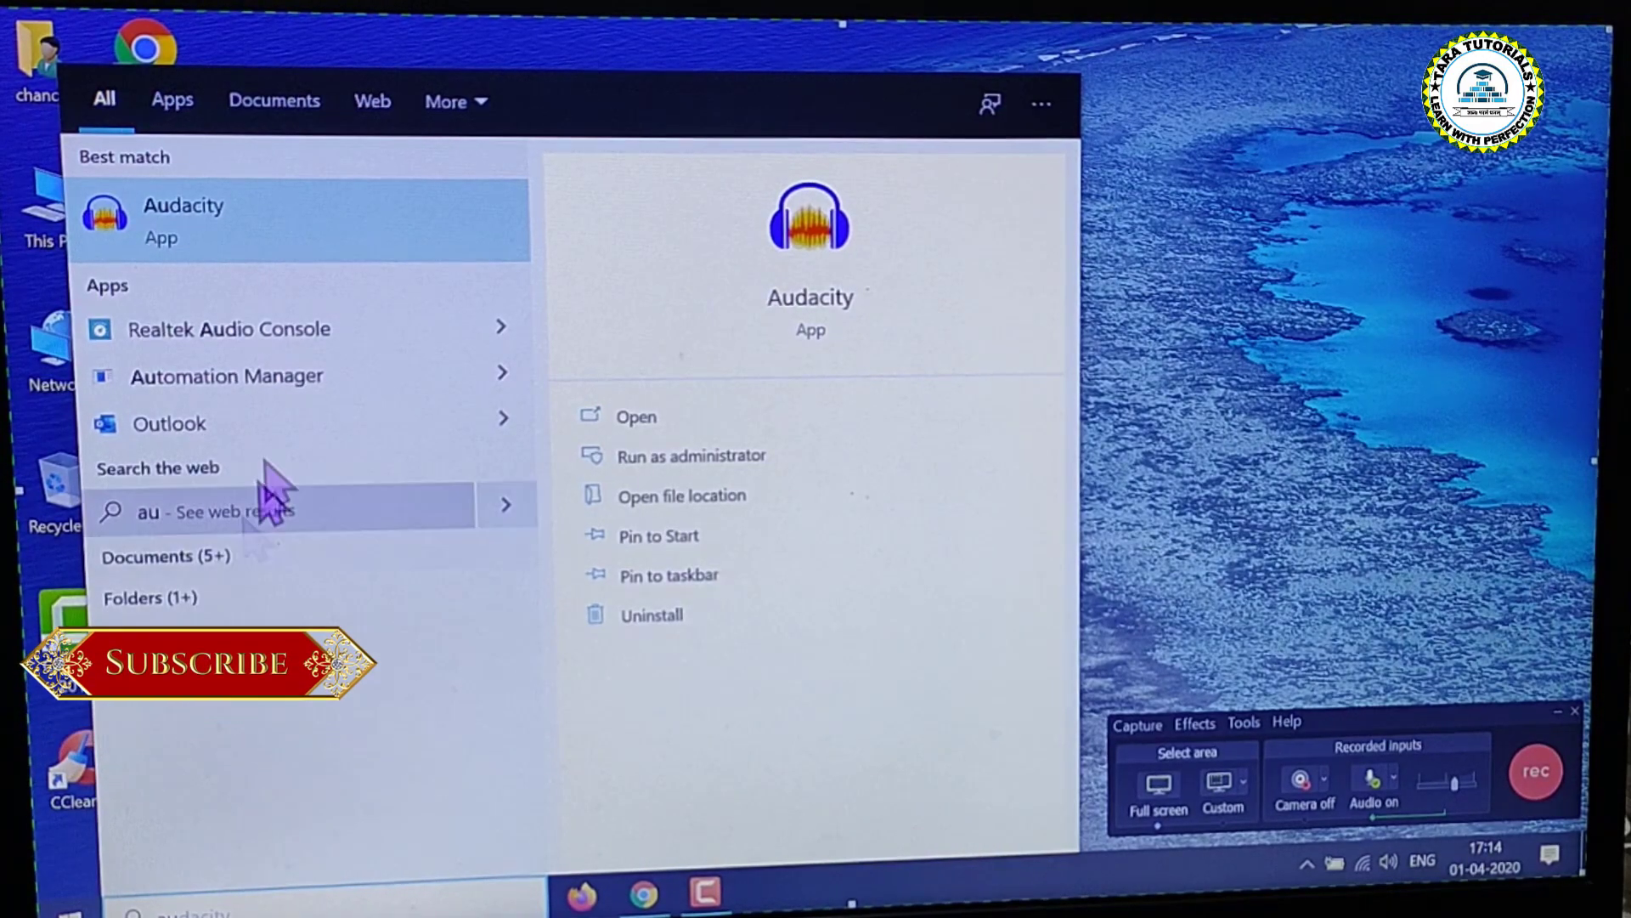
pyautogui.click(288, 239)
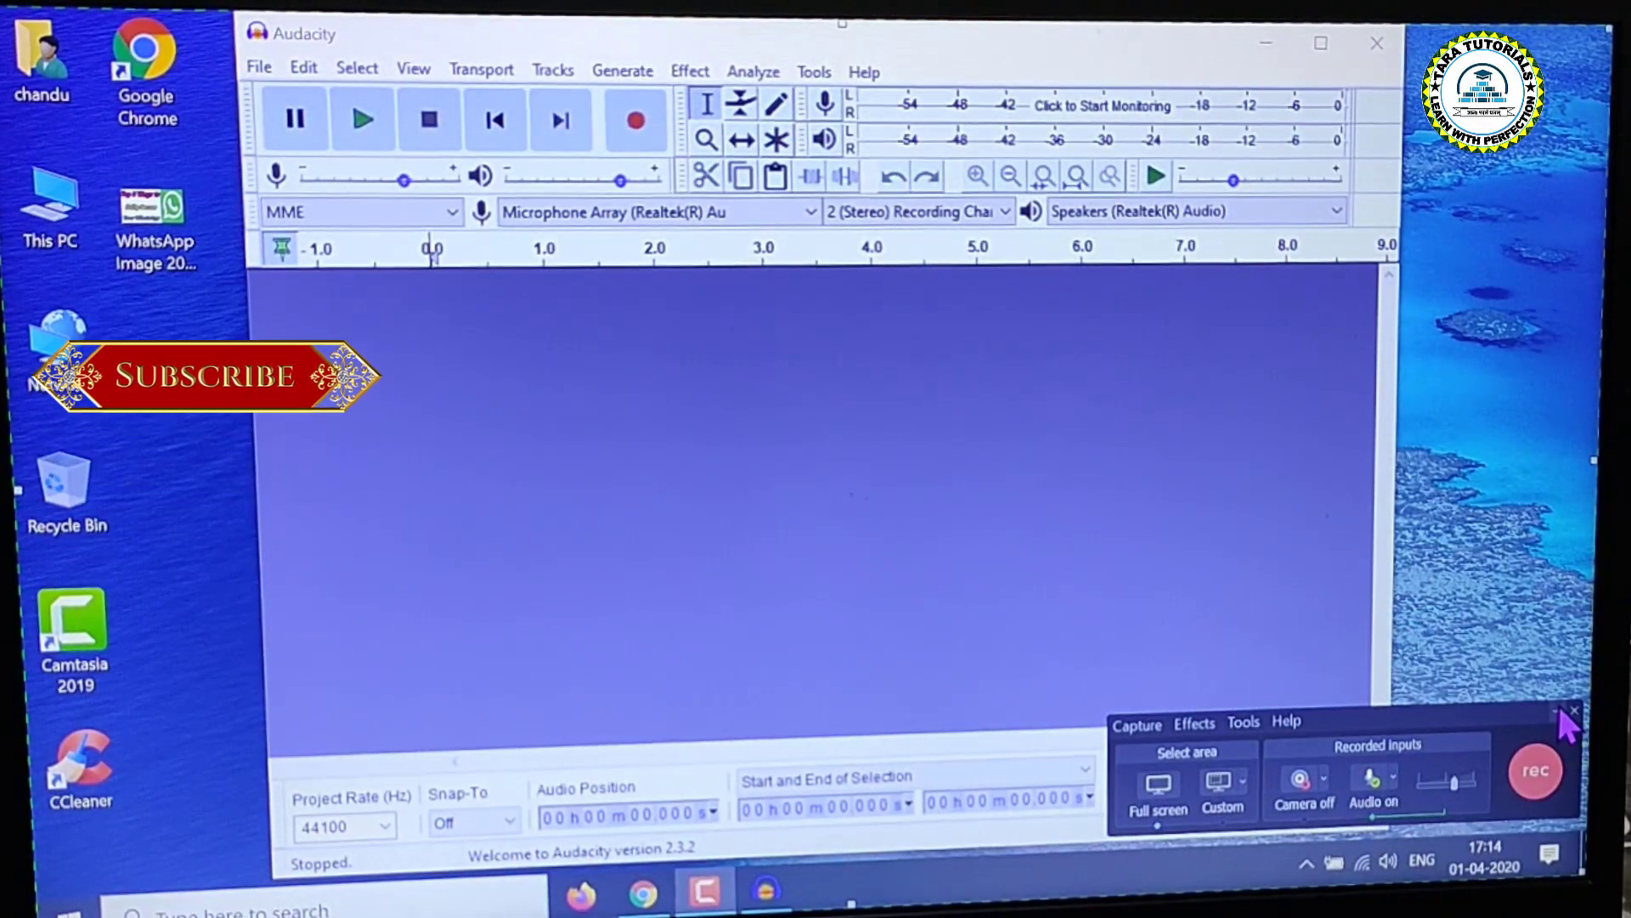
pyautogui.click(1557, 704)
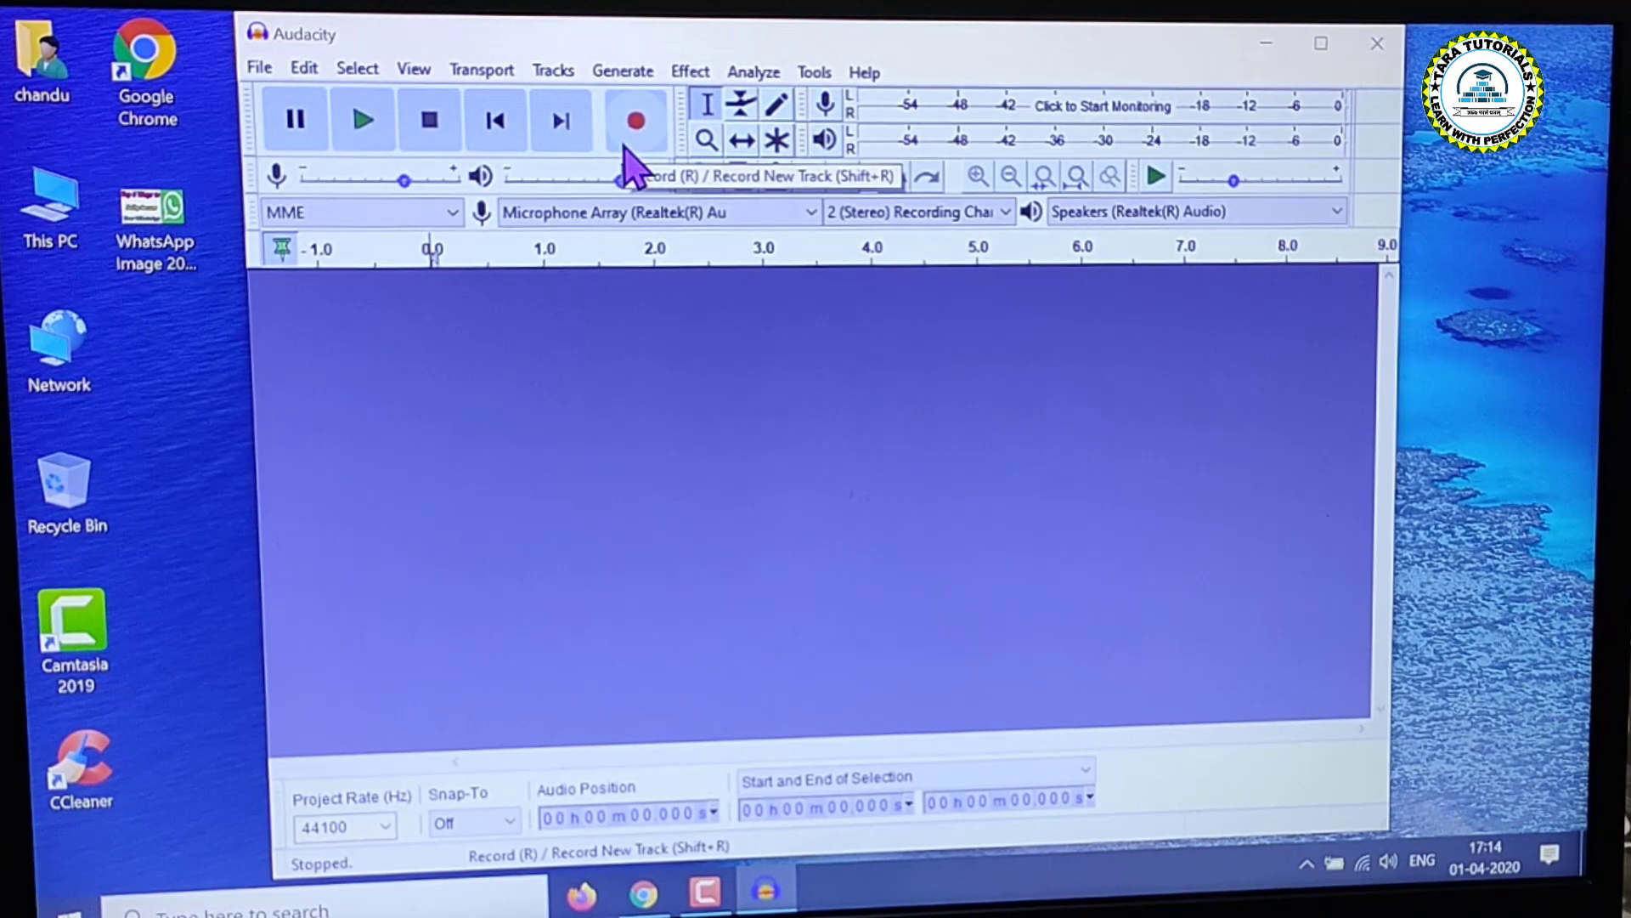
pyautogui.click(644, 128)
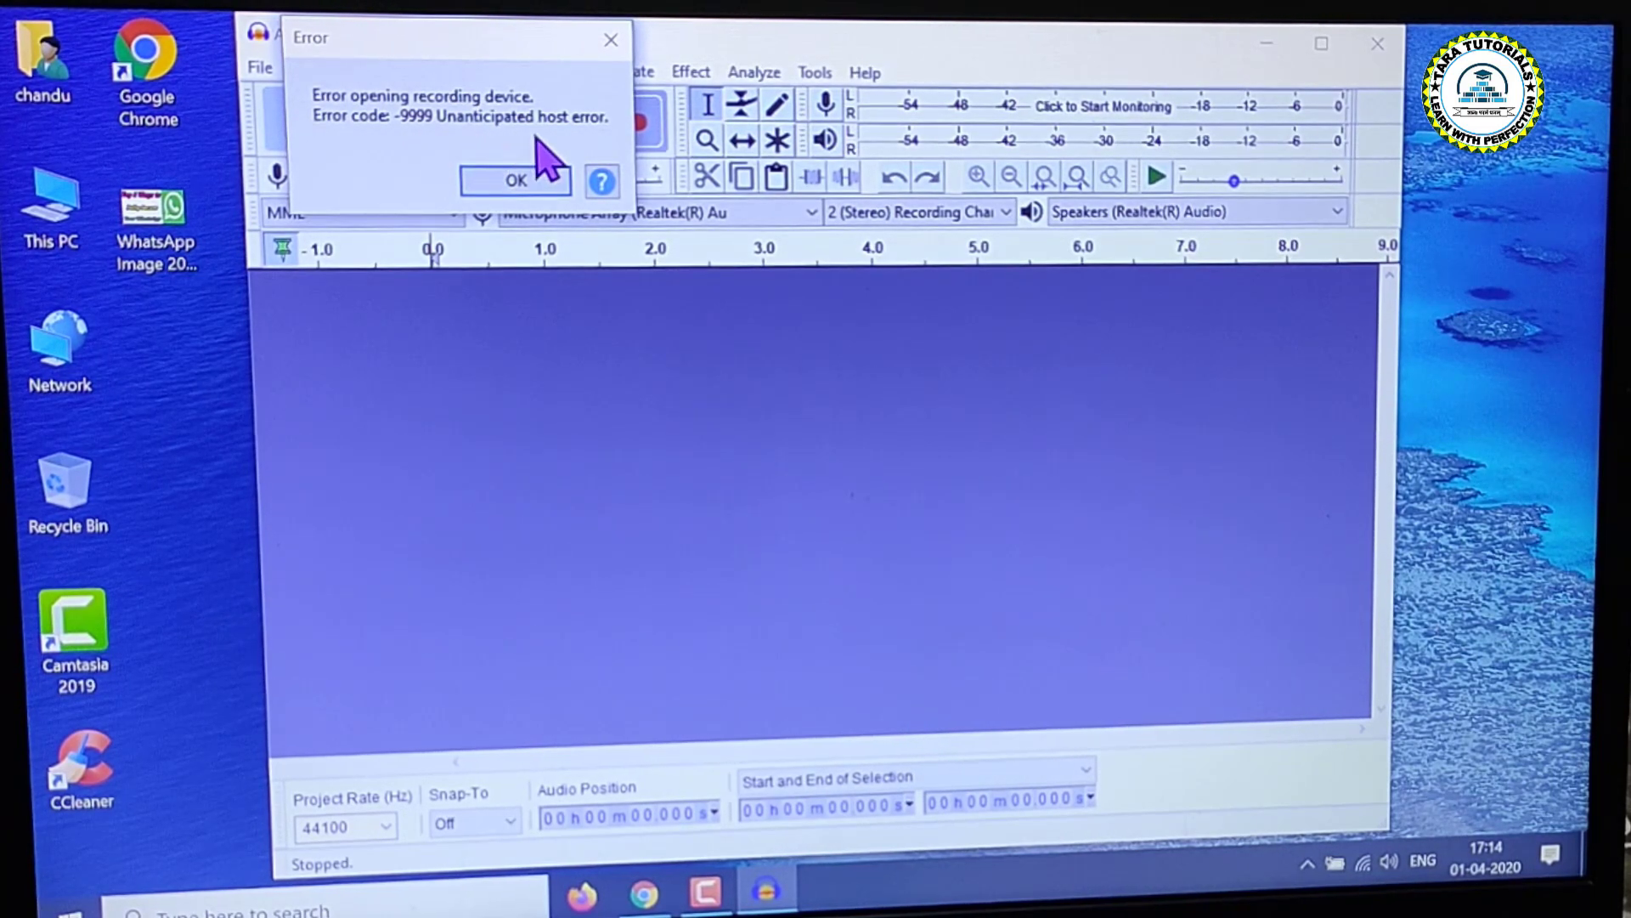
# Step: Dismiss Audacity's recording device error and close Audacity
pyautogui.click(516, 182)
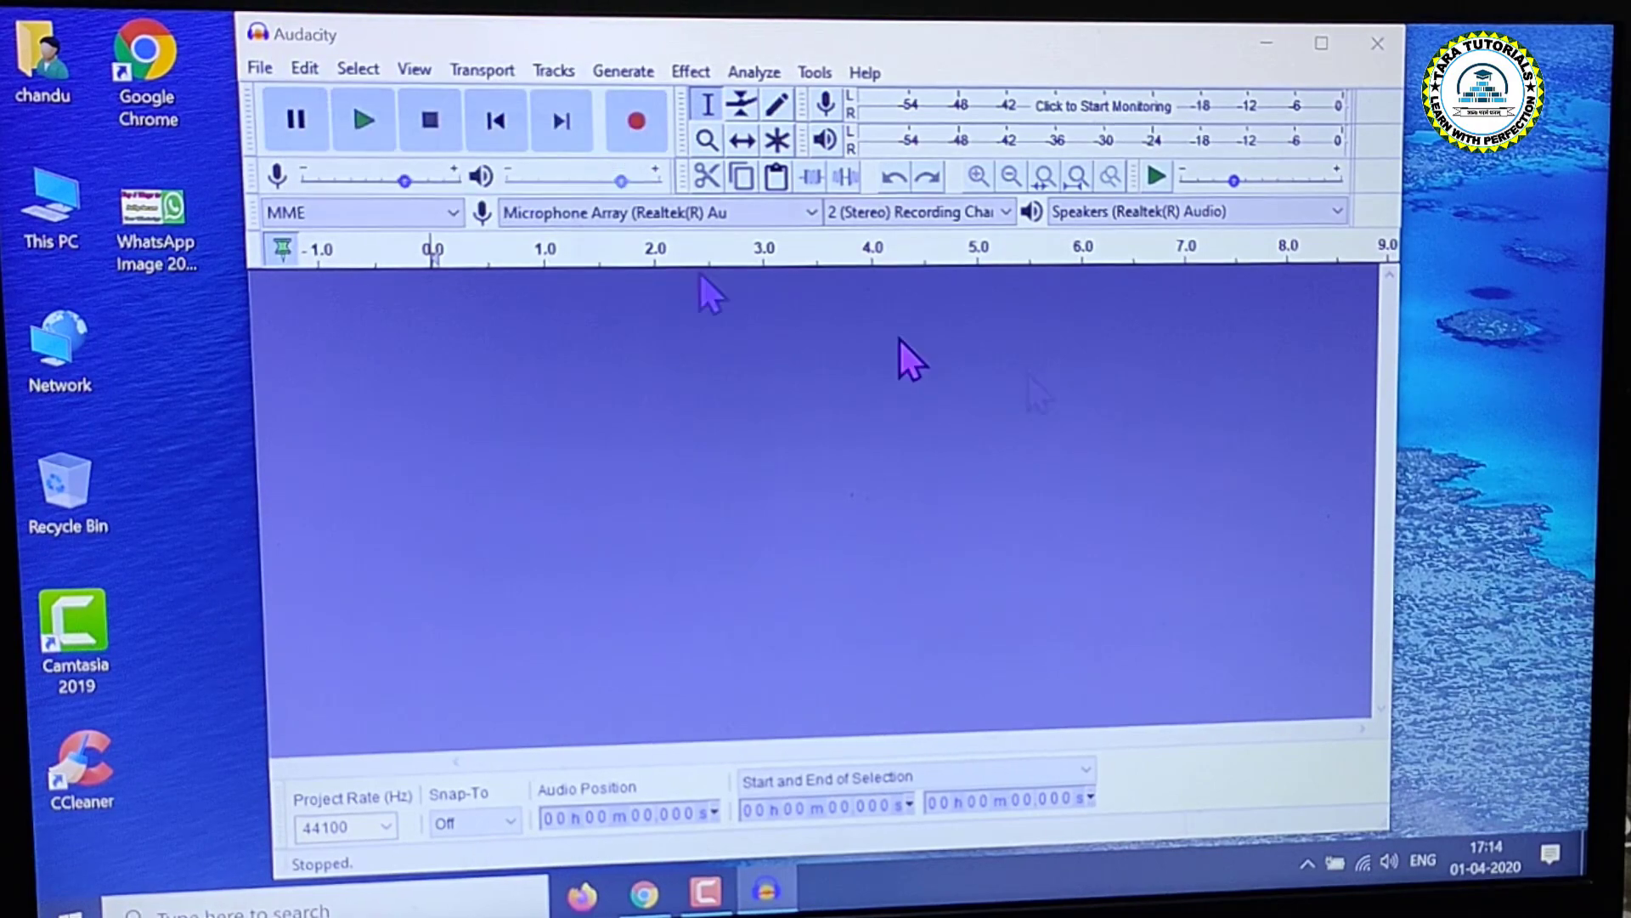
pyautogui.click(1378, 44)
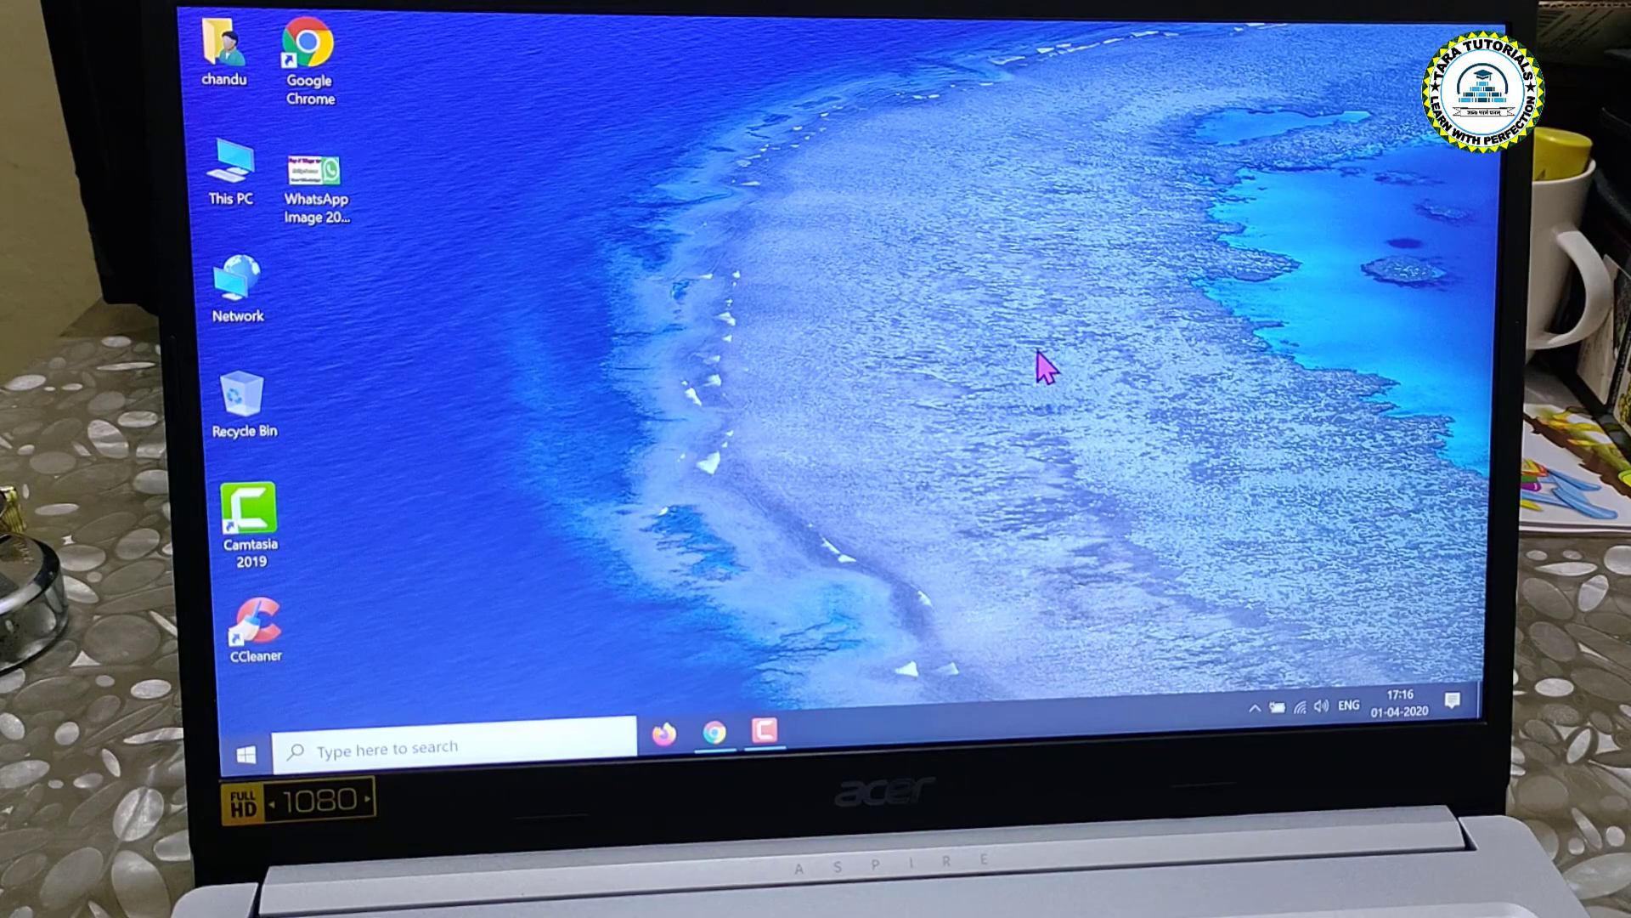
# Step: Open Windows Settings from search and go to Privacy's General page
pyautogui.click(337, 742)
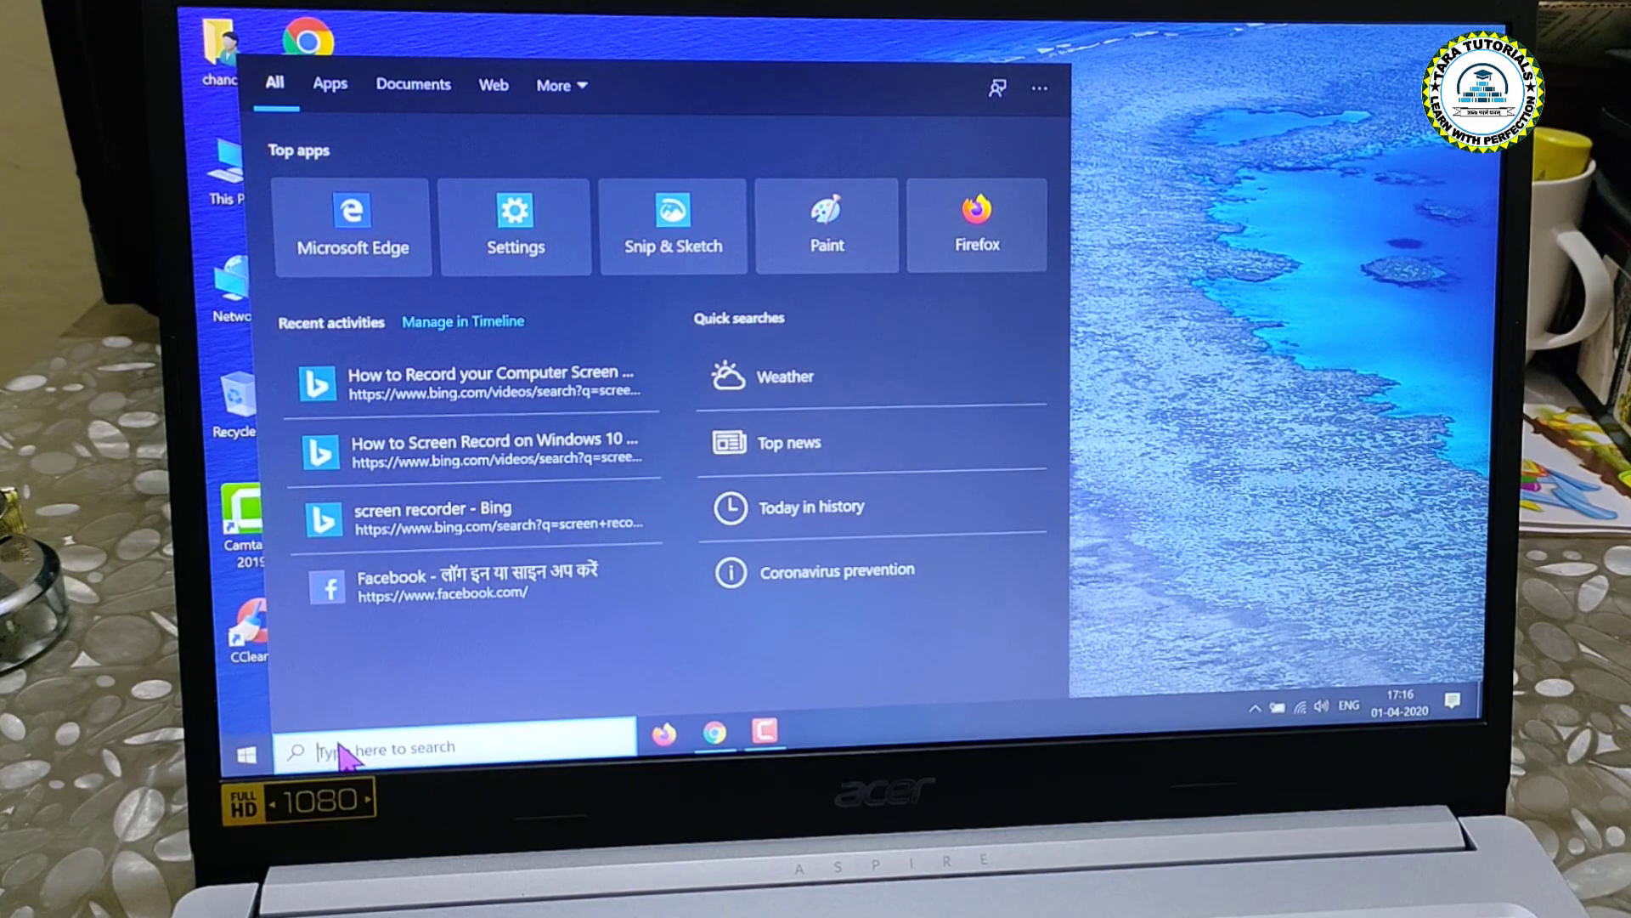
pyautogui.write('se')
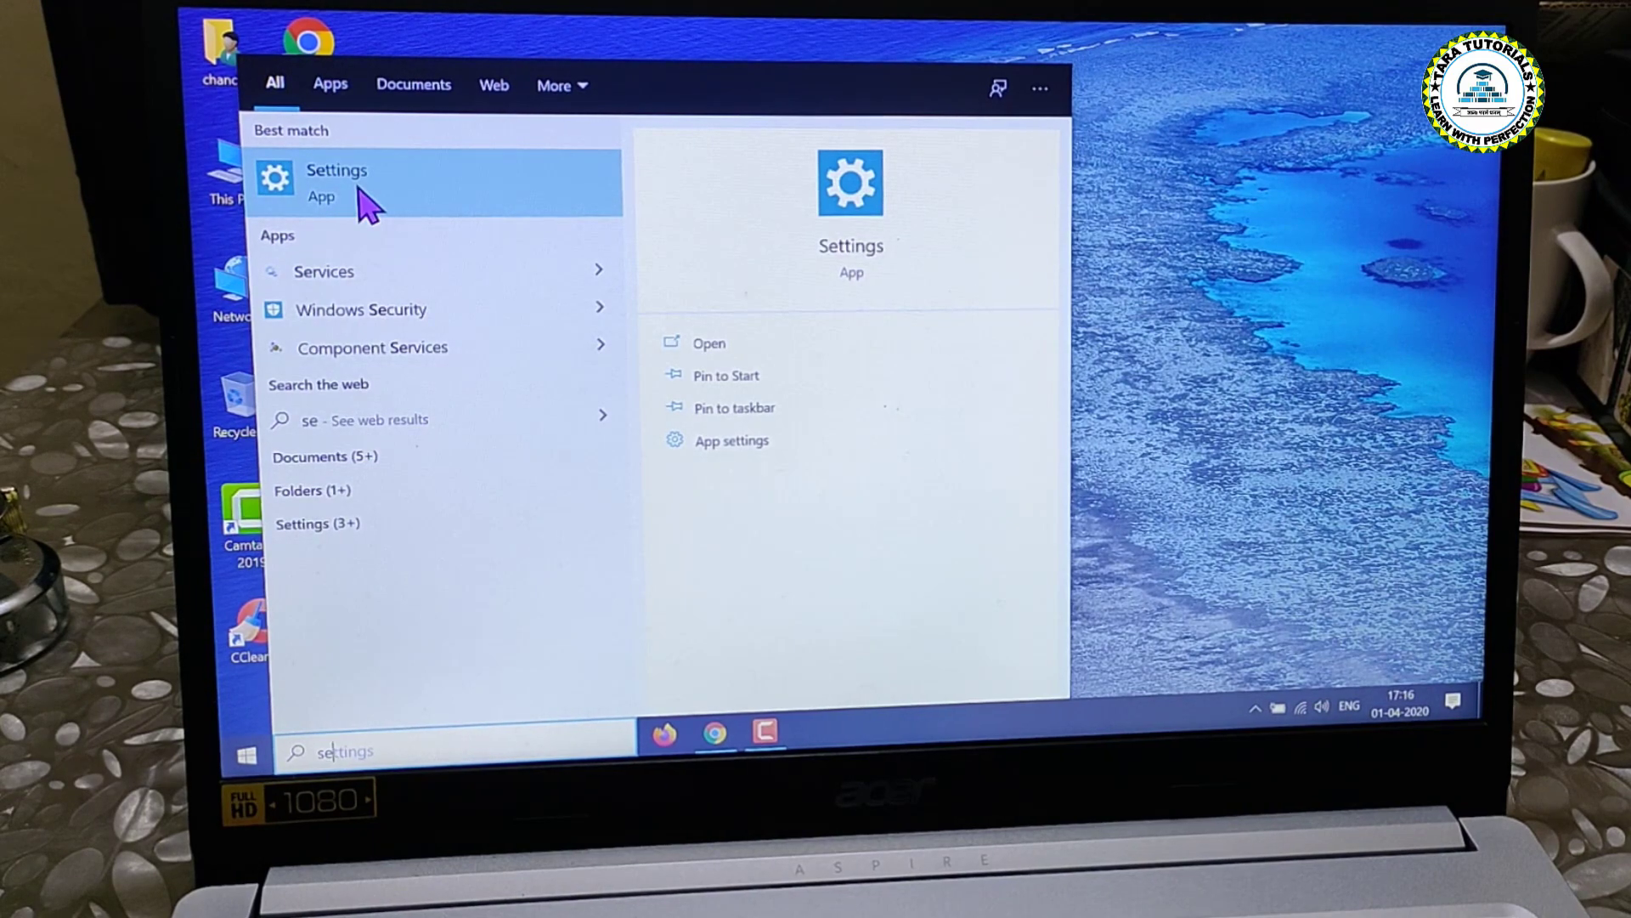
pyautogui.click(366, 204)
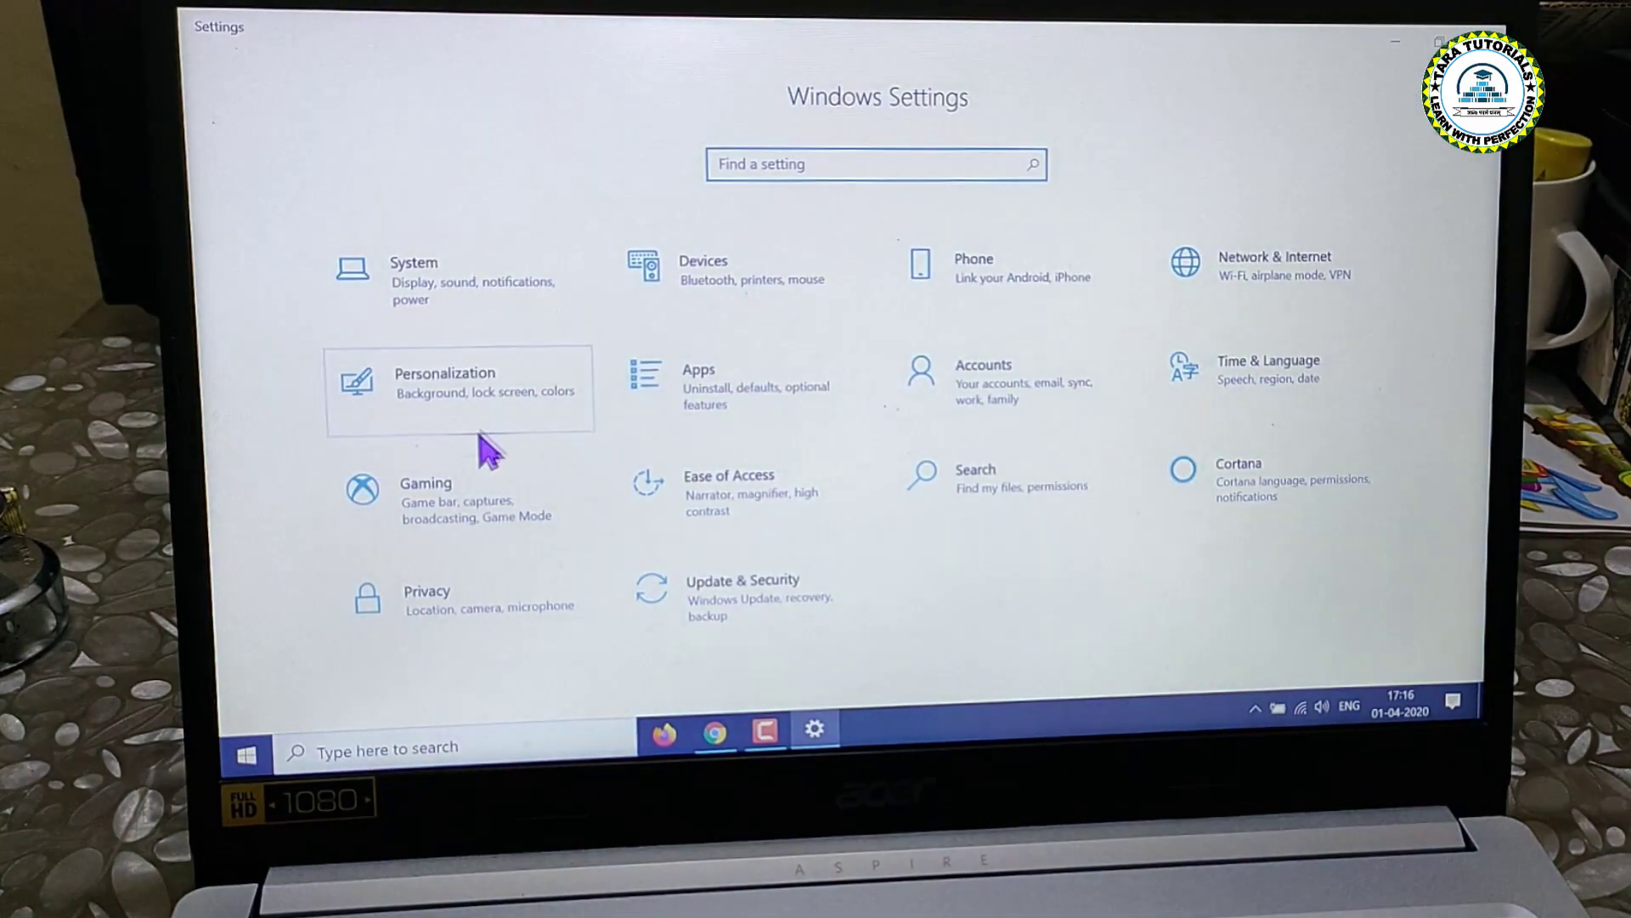
pyautogui.click(433, 625)
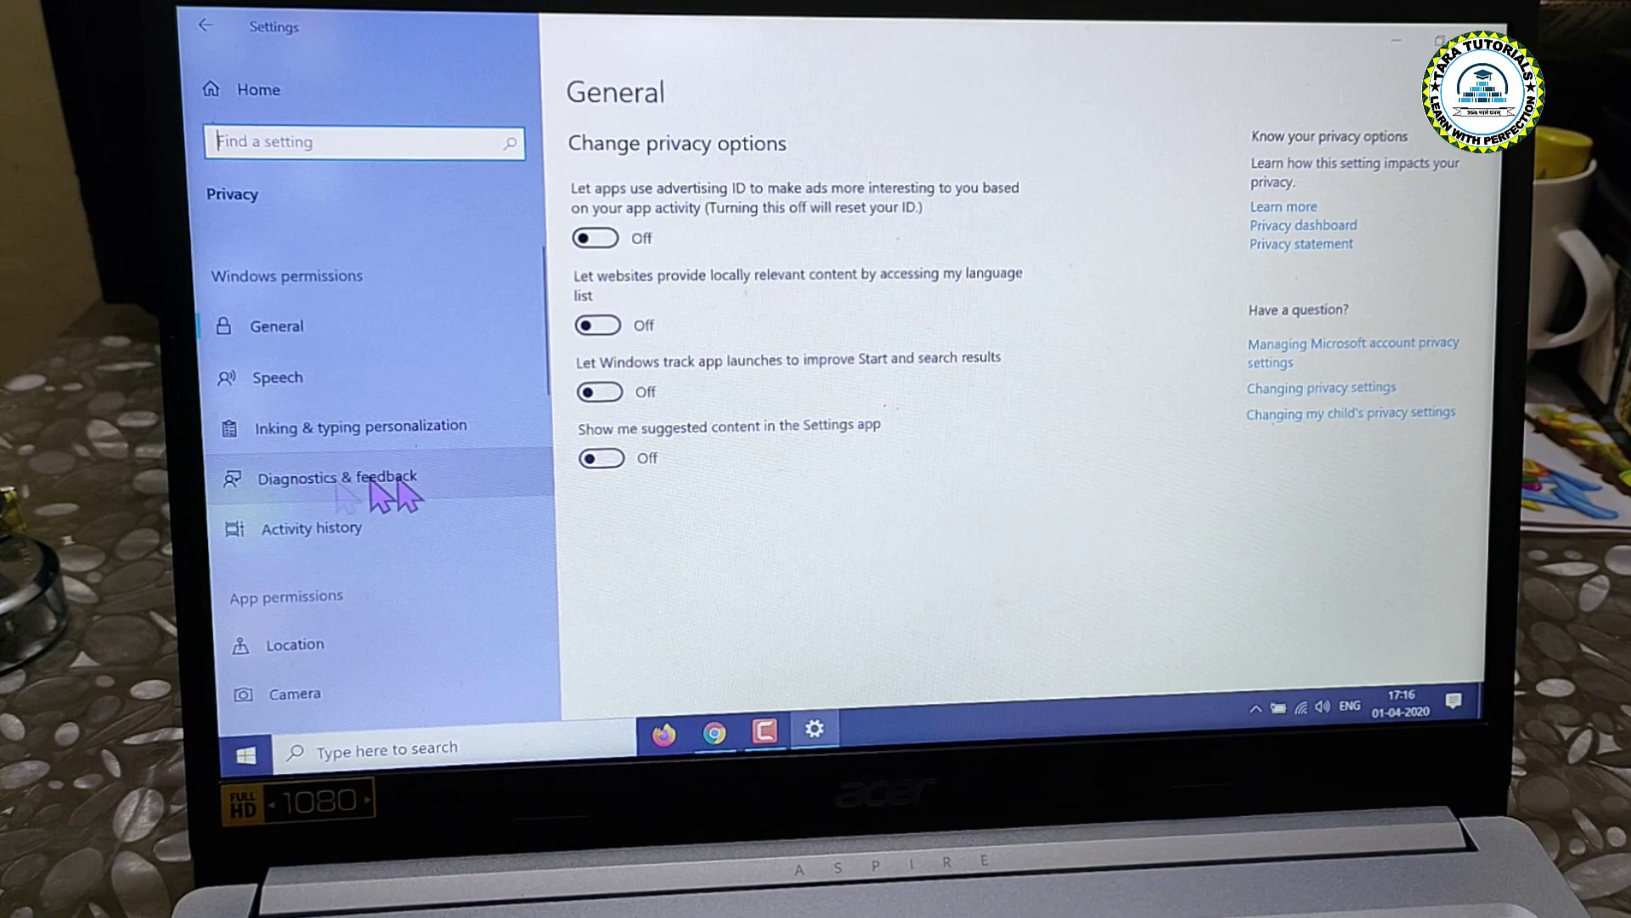
pyautogui.scroll(-3, 419, 557)
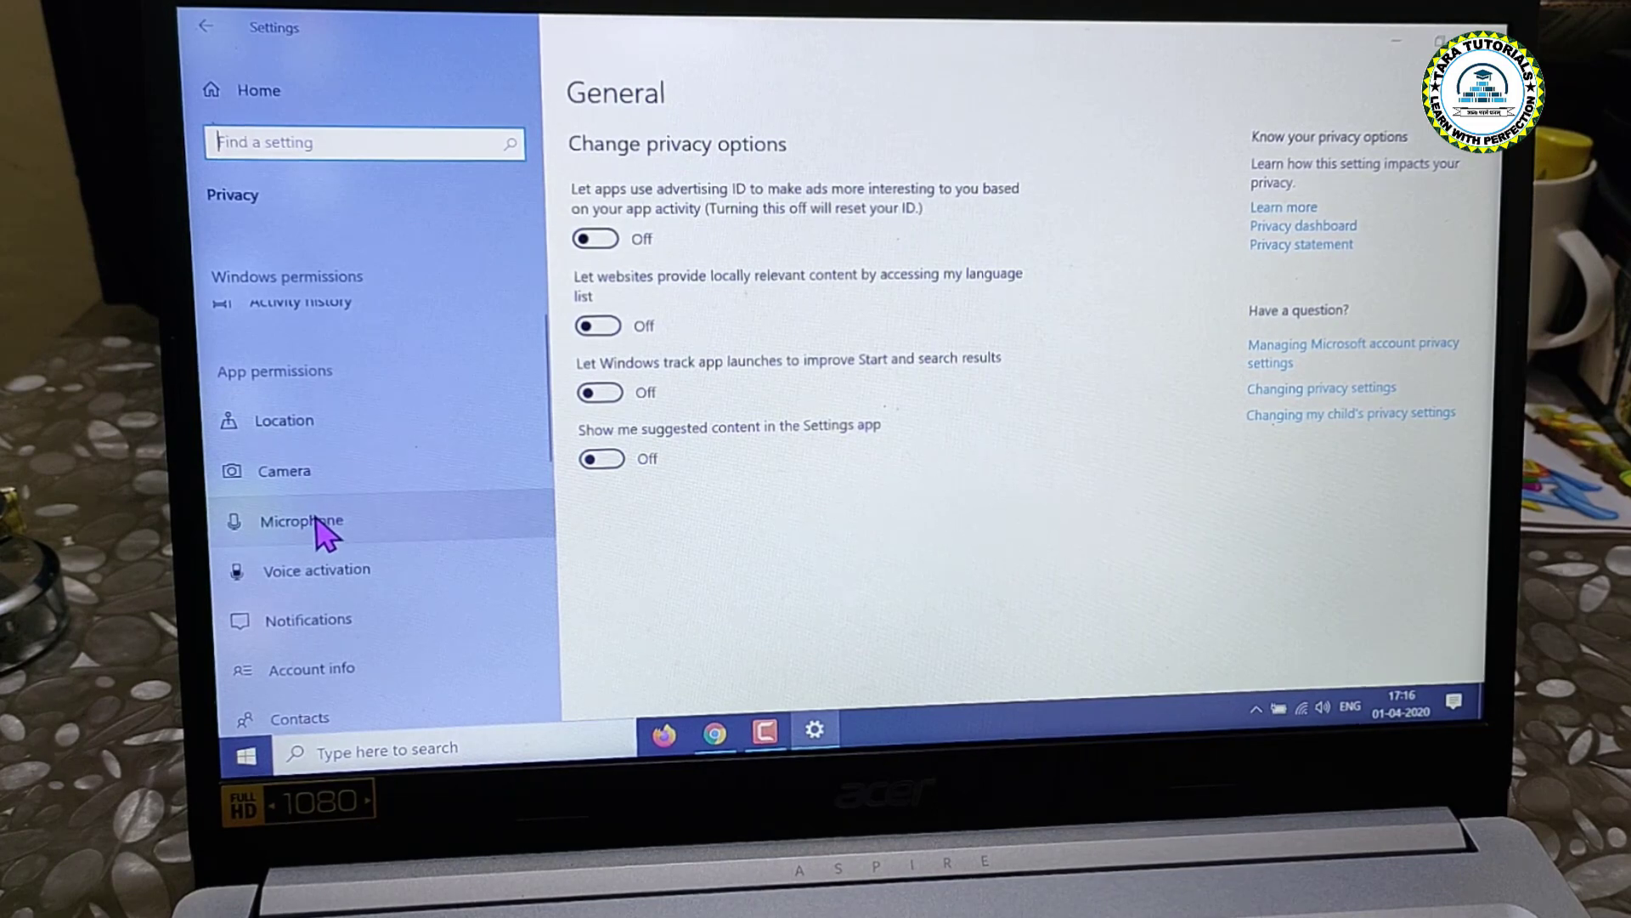
# Step: Switch 'Allow apps to access your microphone' On in the Microphone privacy page
pyautogui.click(324, 533)
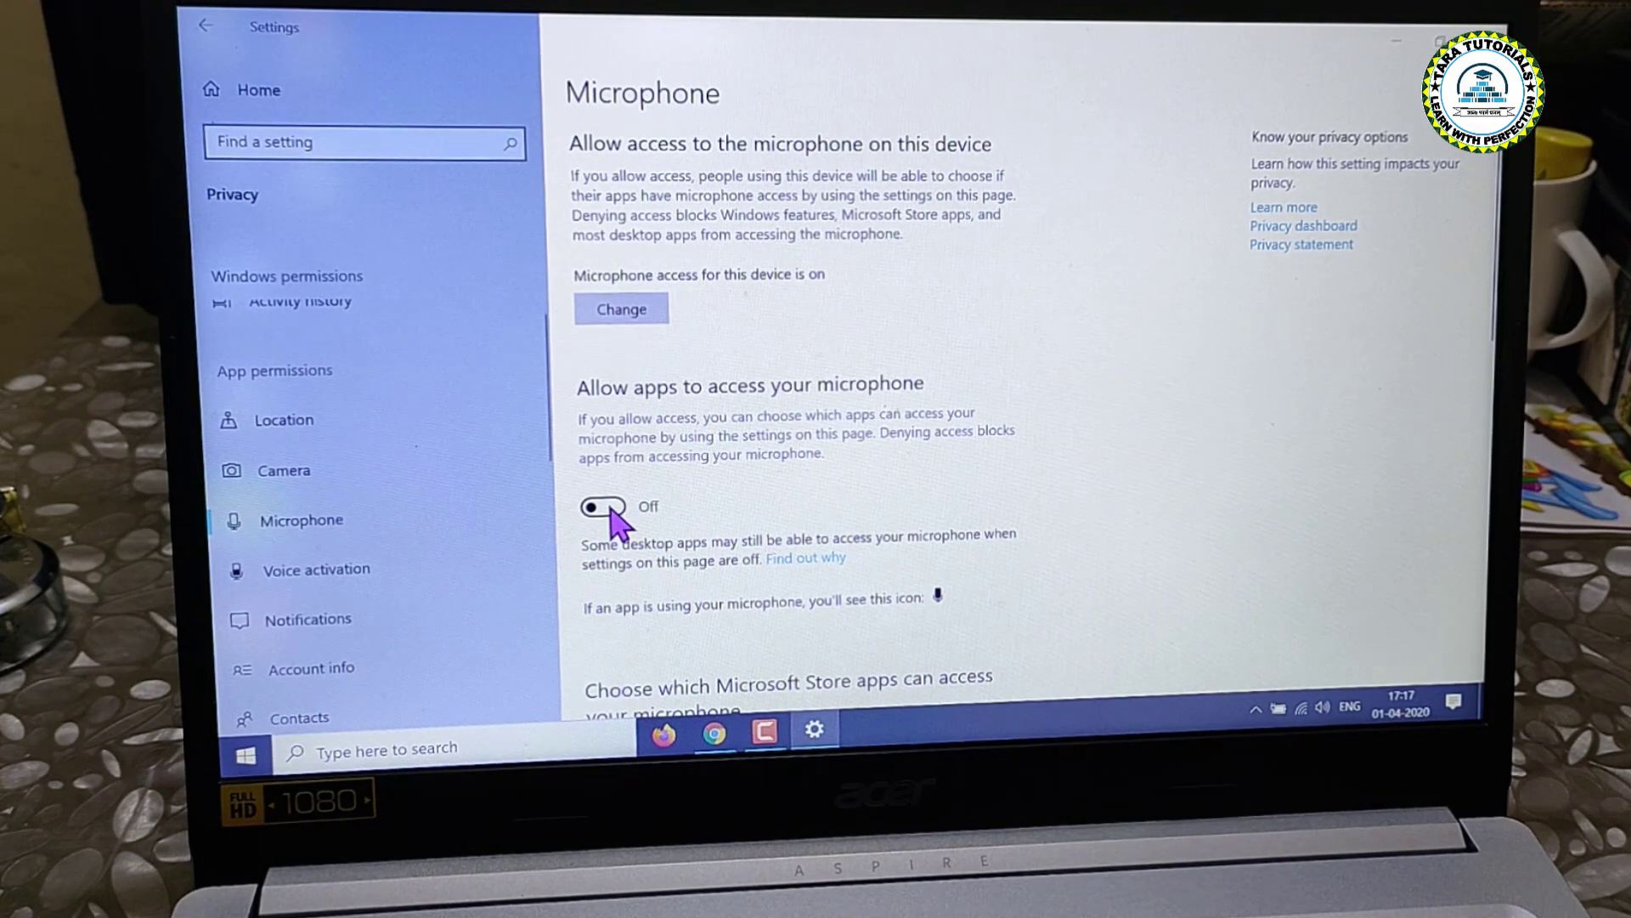
pyautogui.click(611, 506)
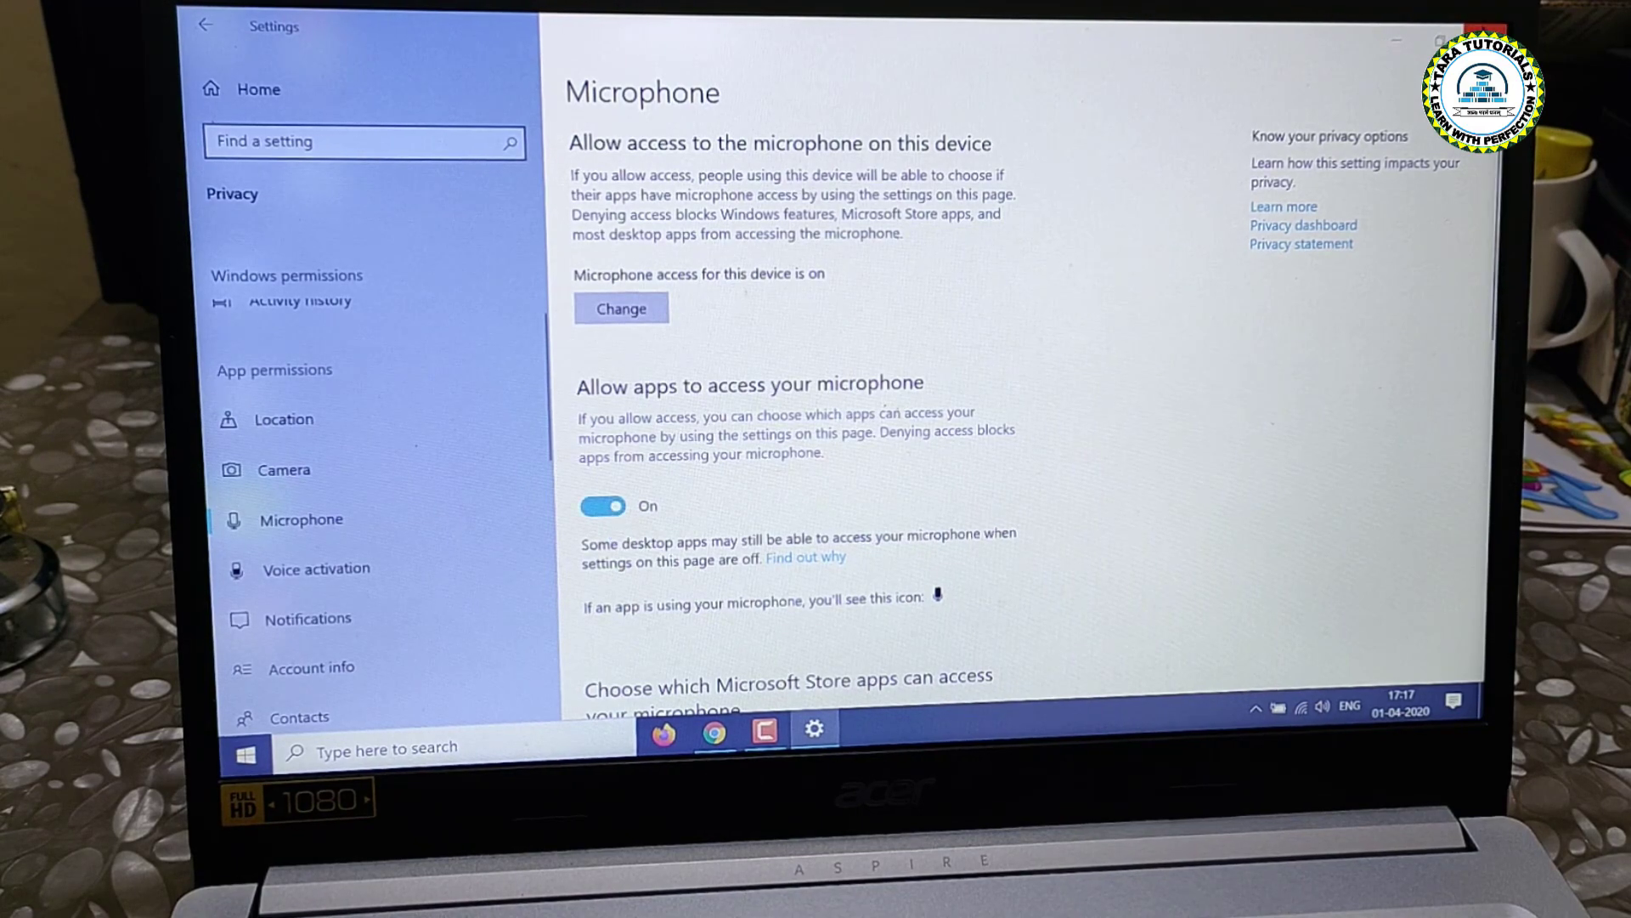
# Step: Close Settings and launch Audacity from Windows search
pyautogui.click(1399, 42)
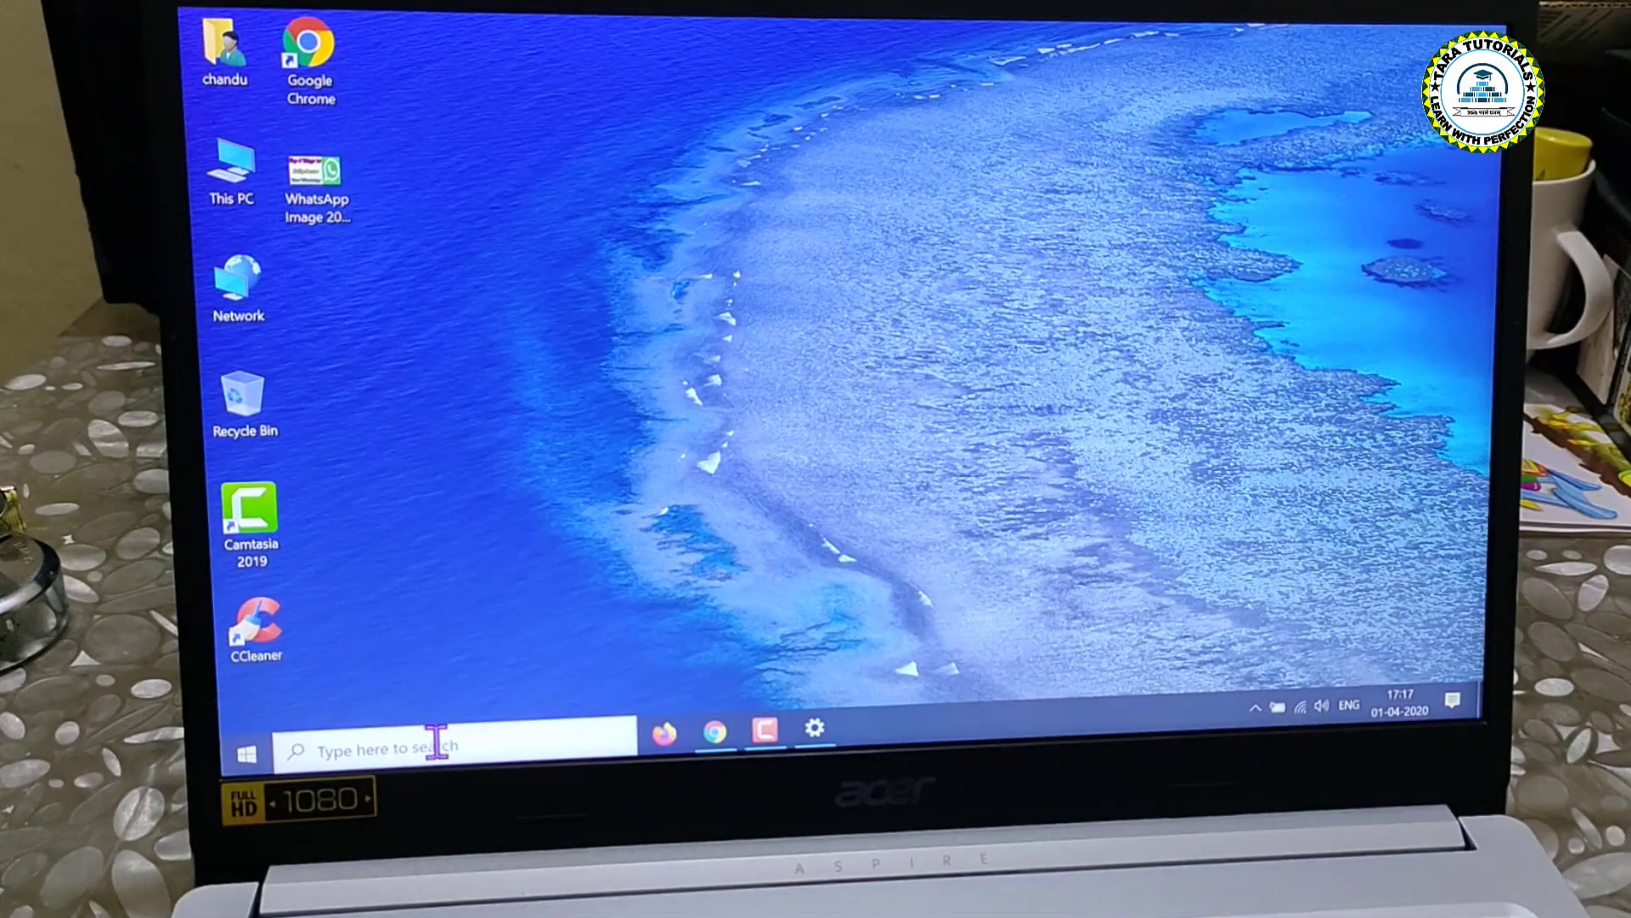
pyautogui.click(438, 742)
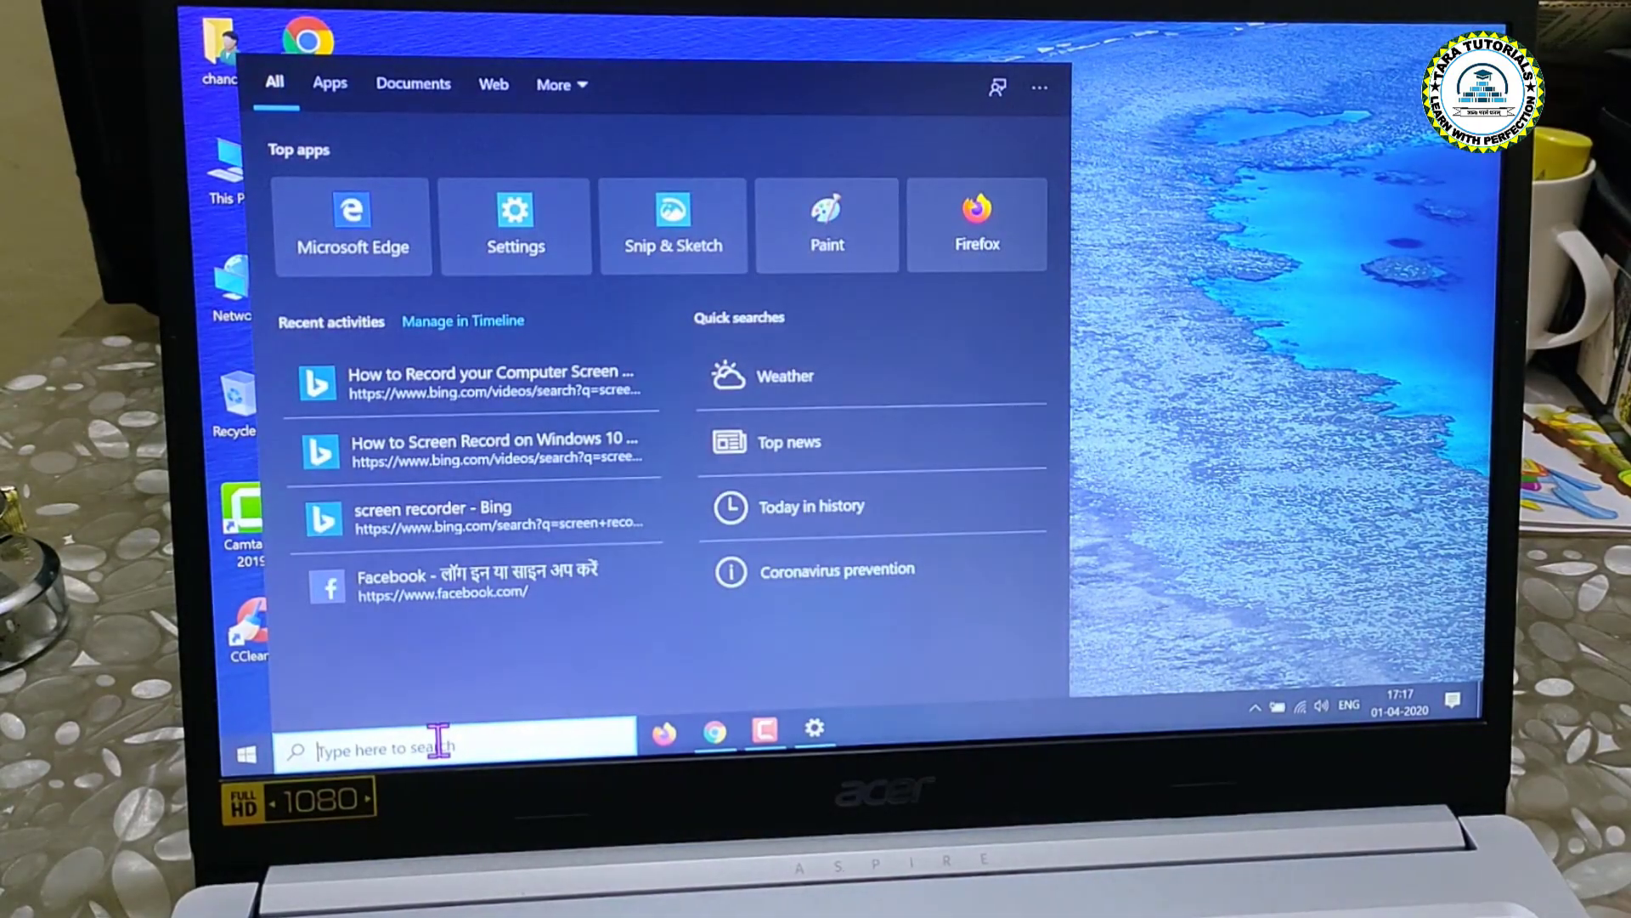
pyautogui.write('au')
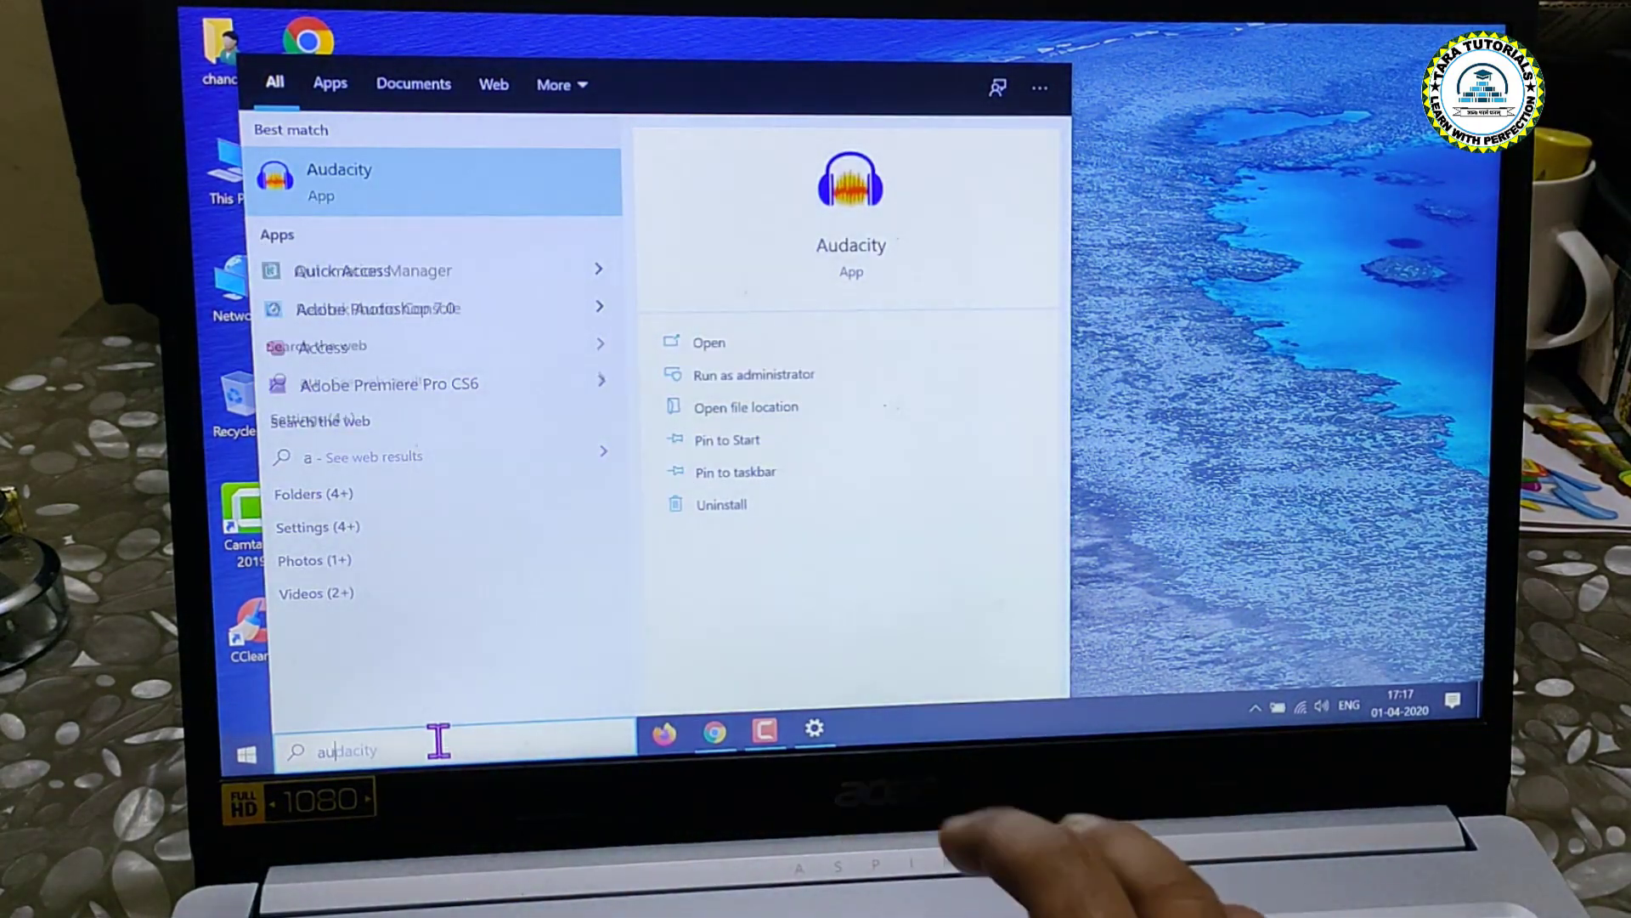
pyautogui.write('d')
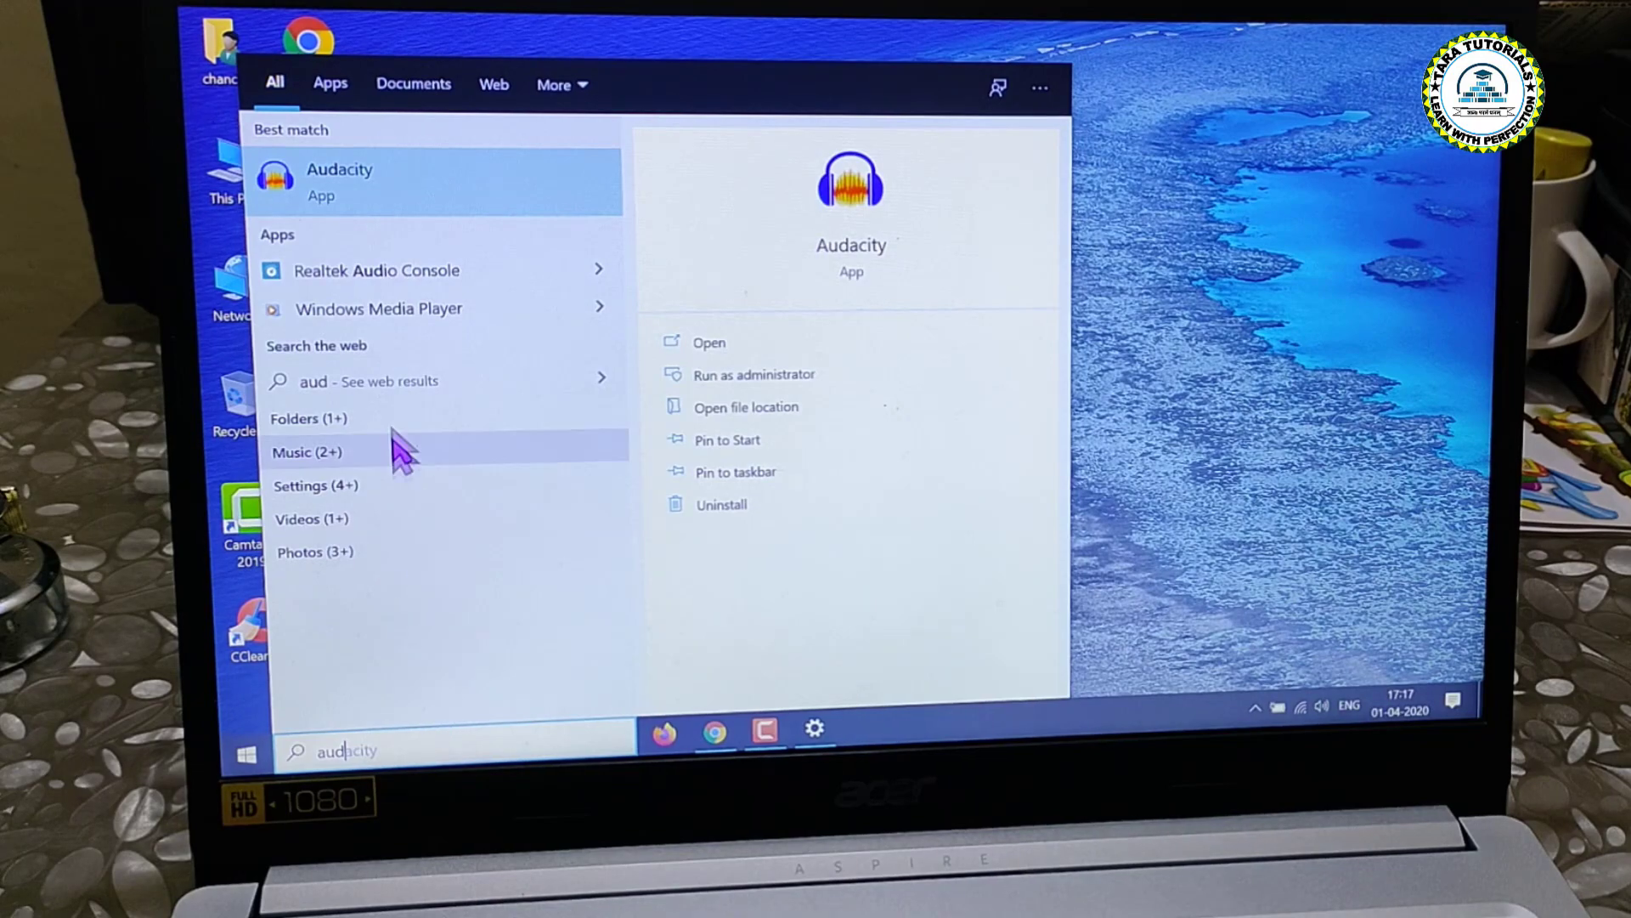
pyautogui.click(319, 185)
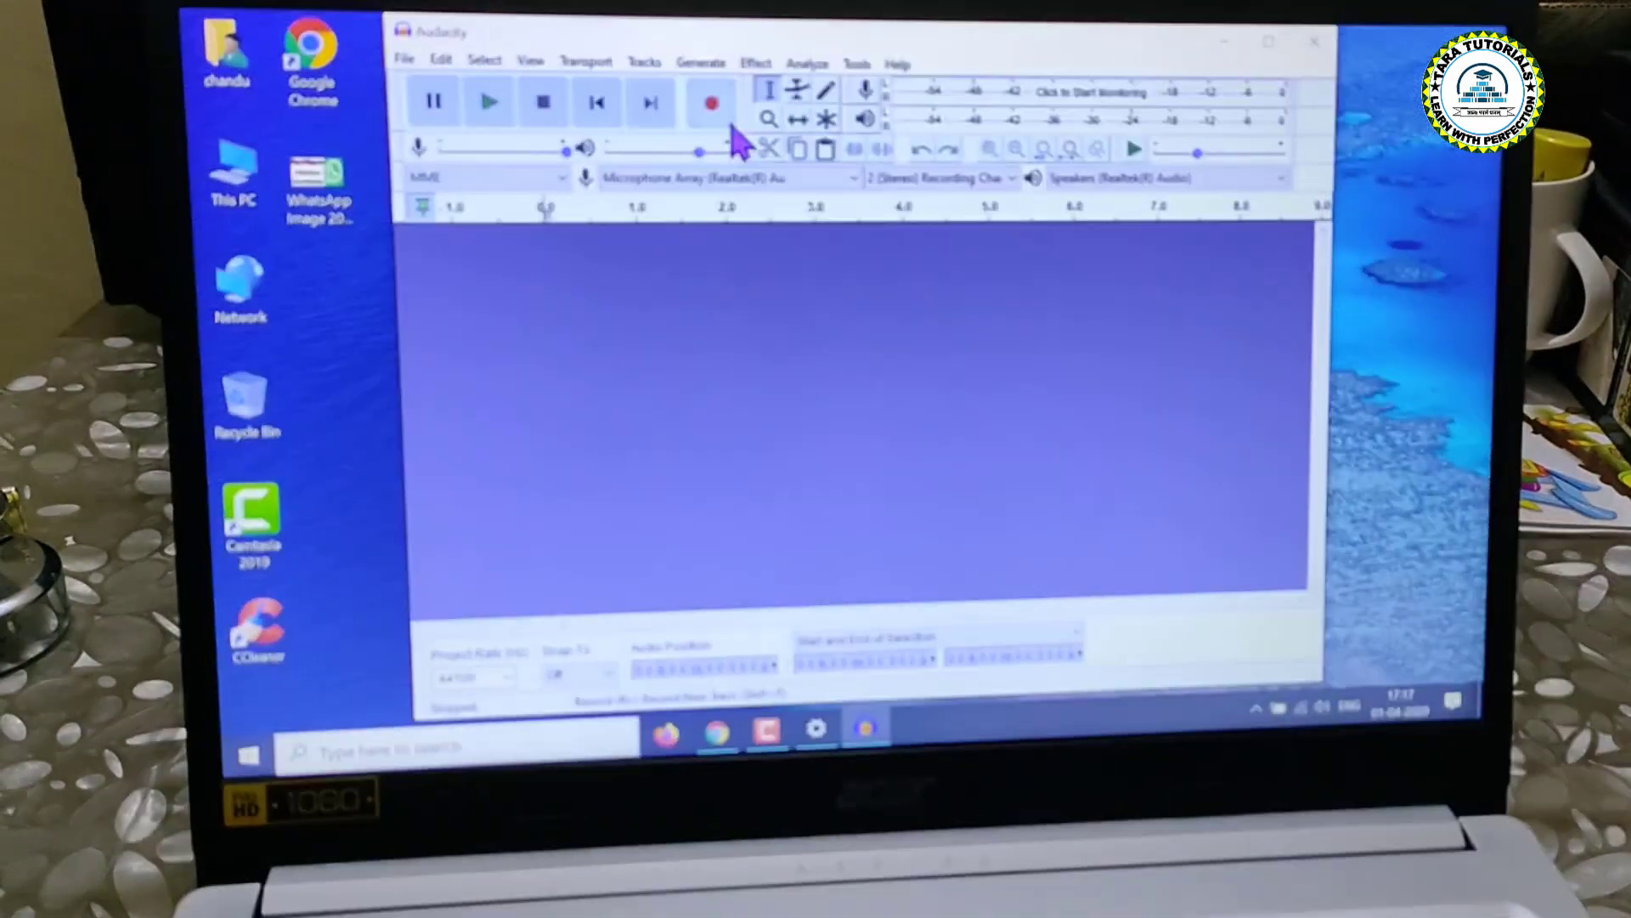
# Step: Record a short microphone test in Audacity, stop it, and play it back
pyautogui.click(712, 105)
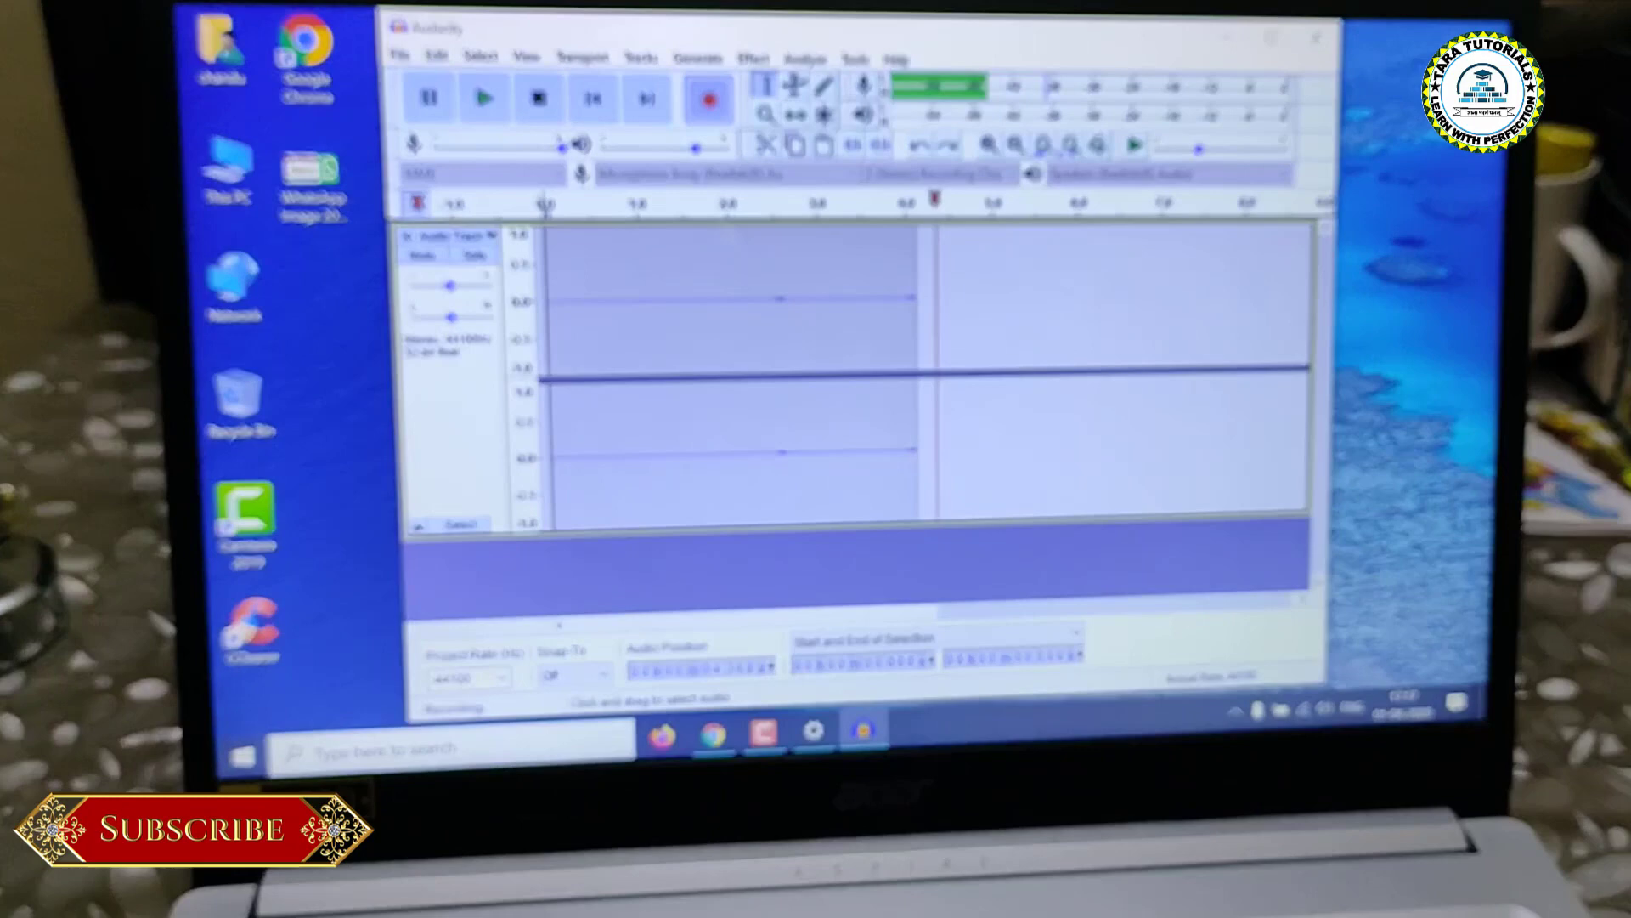
pyautogui.click(527, 108)
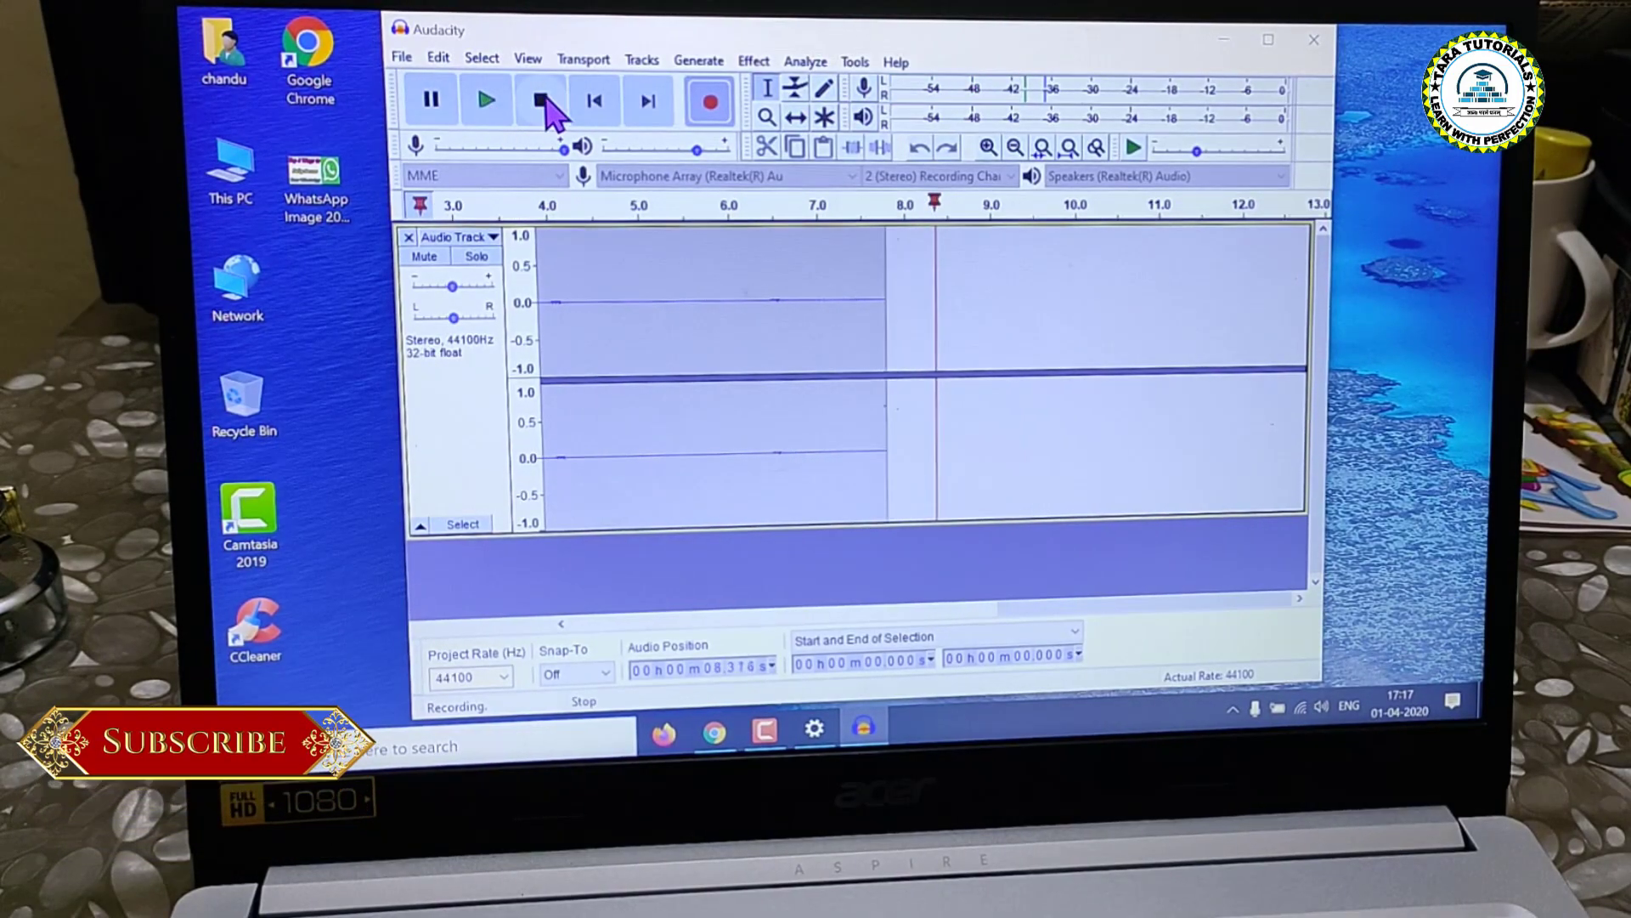
pyautogui.click(542, 104)
pyautogui.click(489, 102)
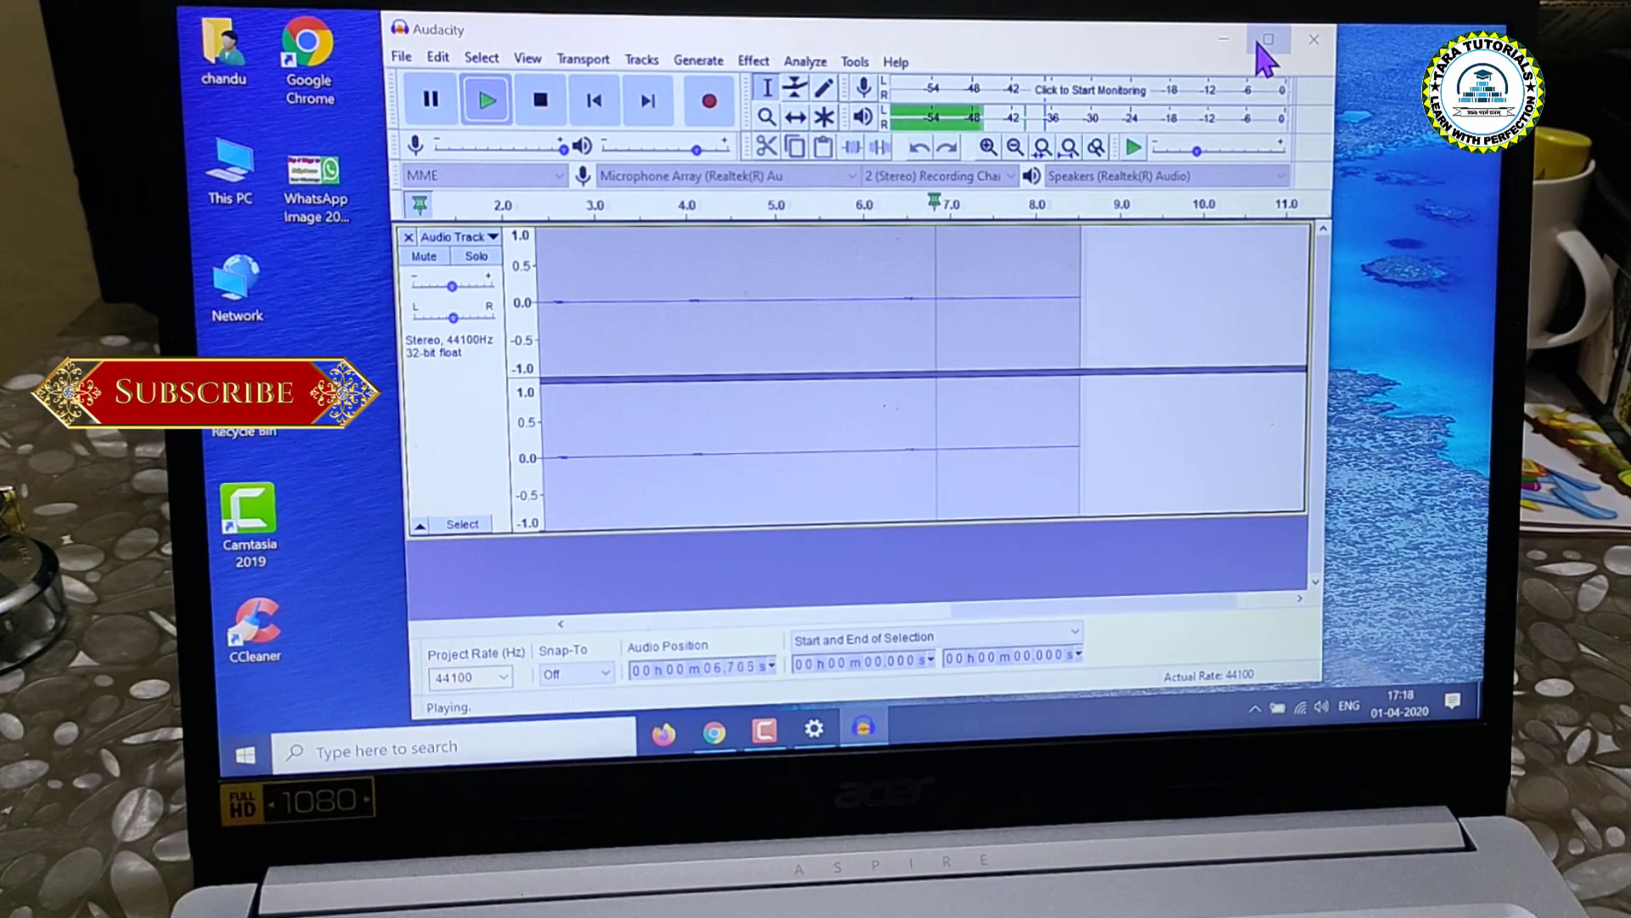
# Step: Close Audacity without saving and launch Camtasia Recorder
pyautogui.click(1310, 38)
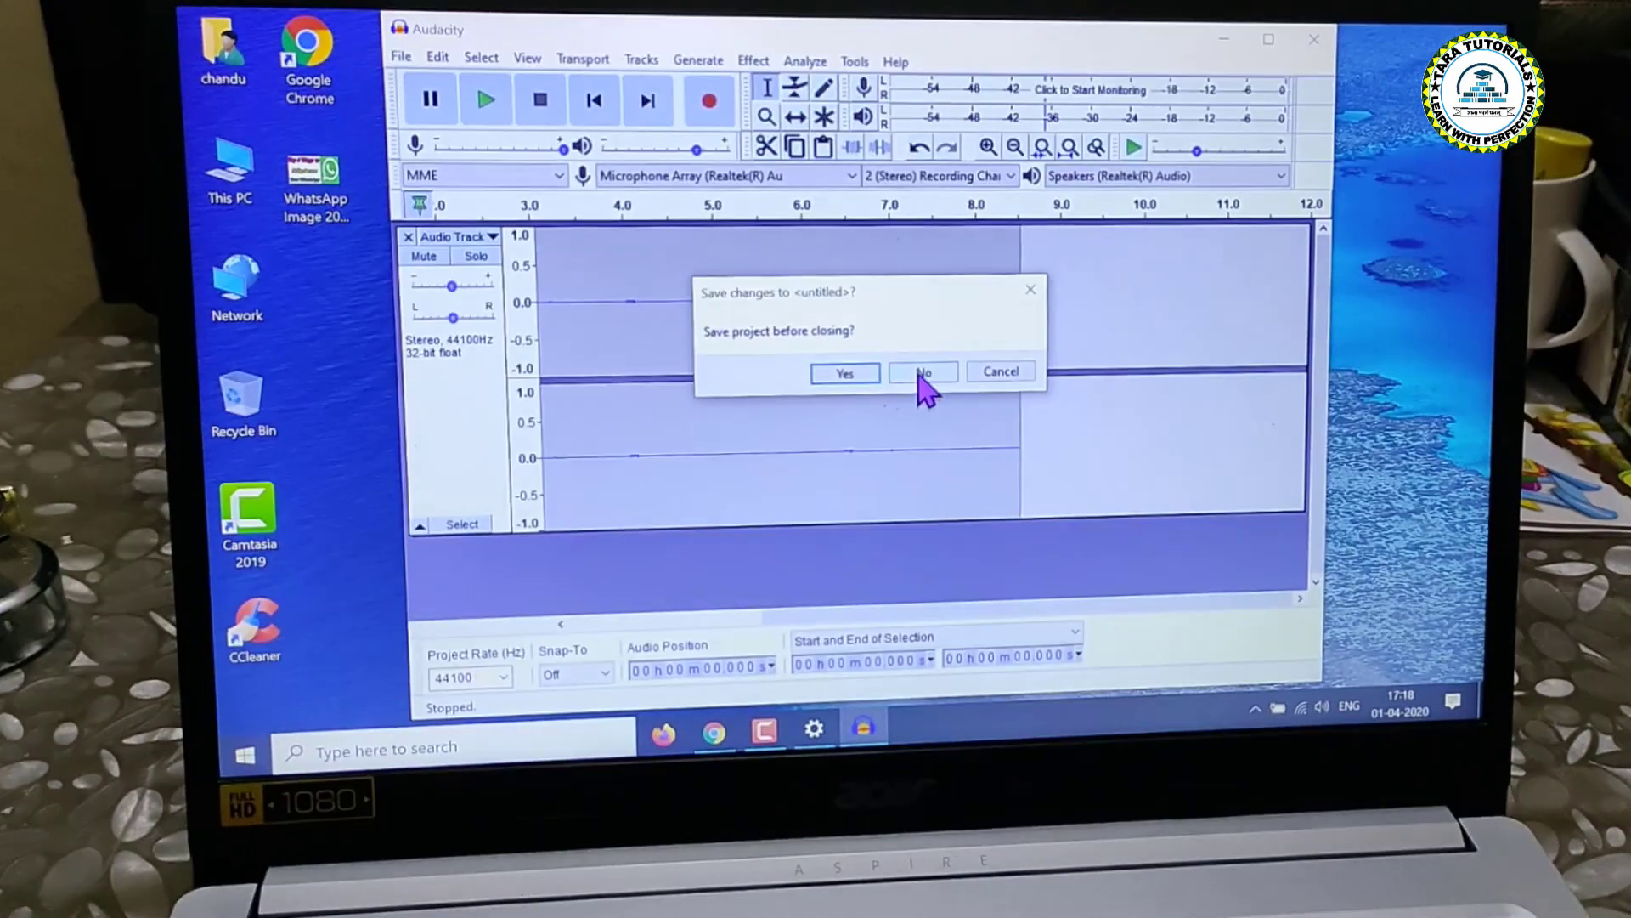
pyautogui.click(921, 377)
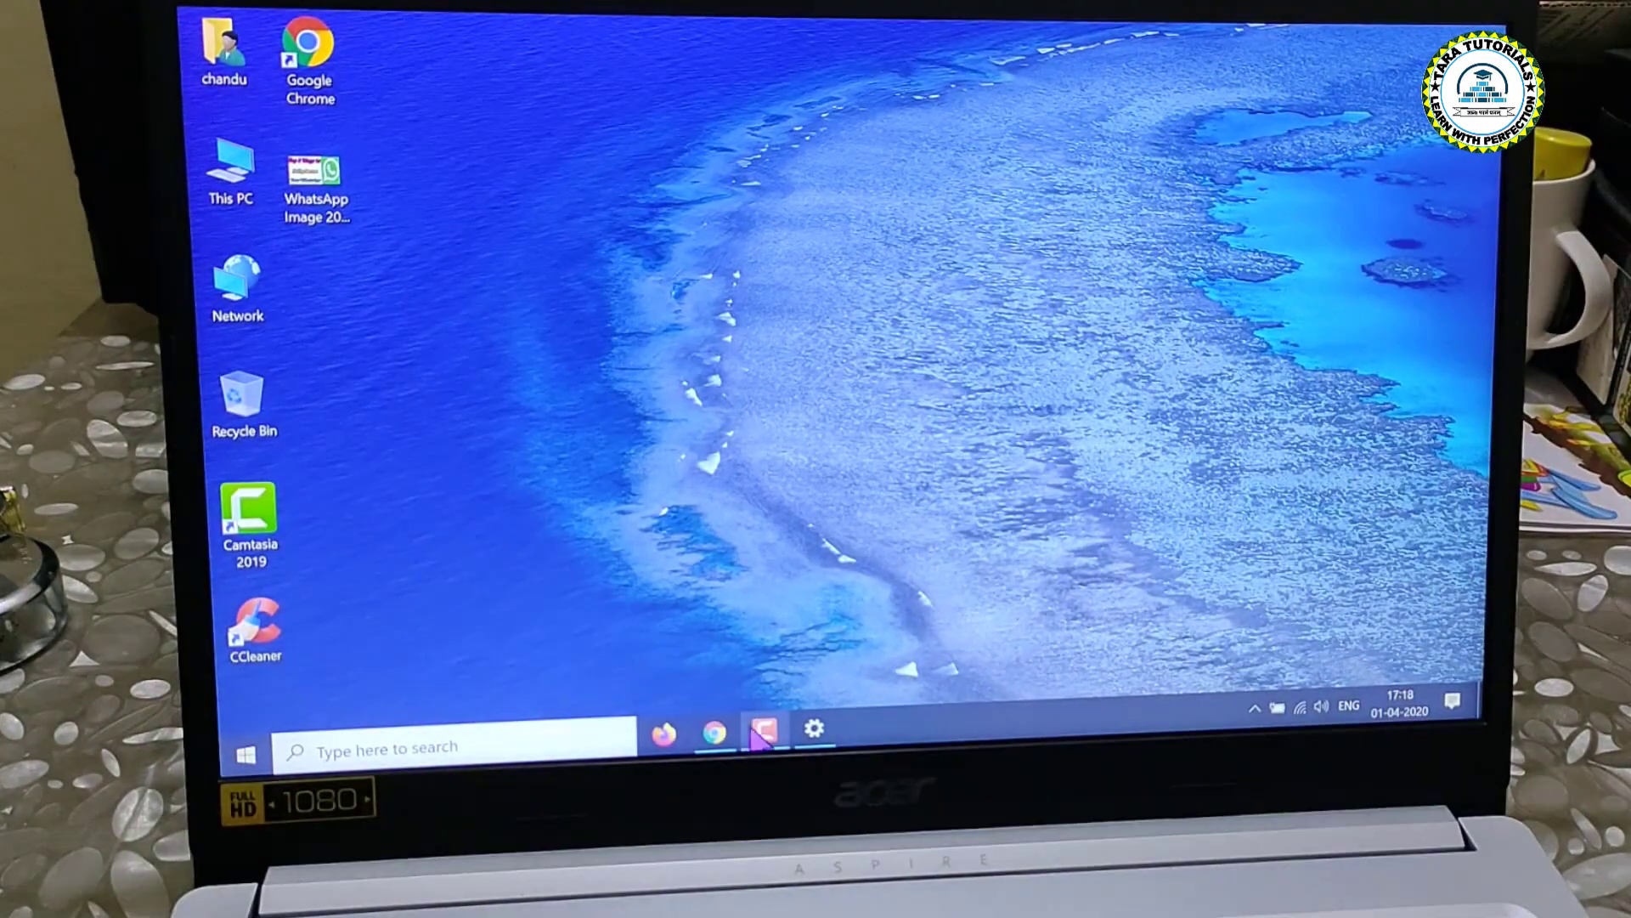
pyautogui.click(764, 729)
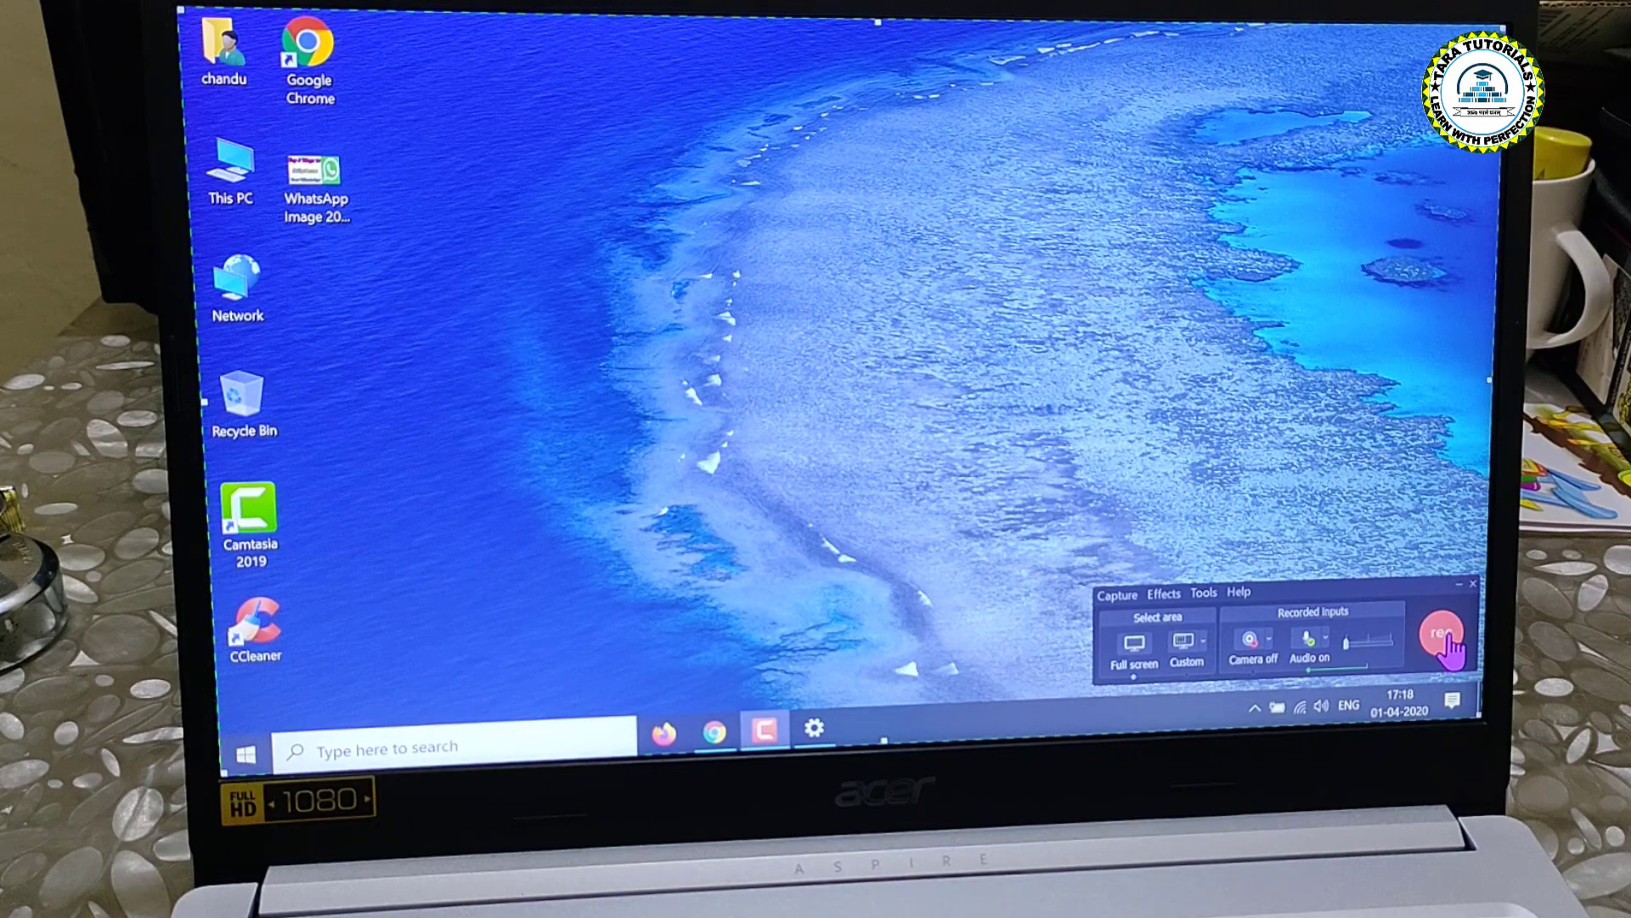
# Step: Record about ten seconds of full screen with audio, then stop to load it into the editor
pyautogui.click(1443, 637)
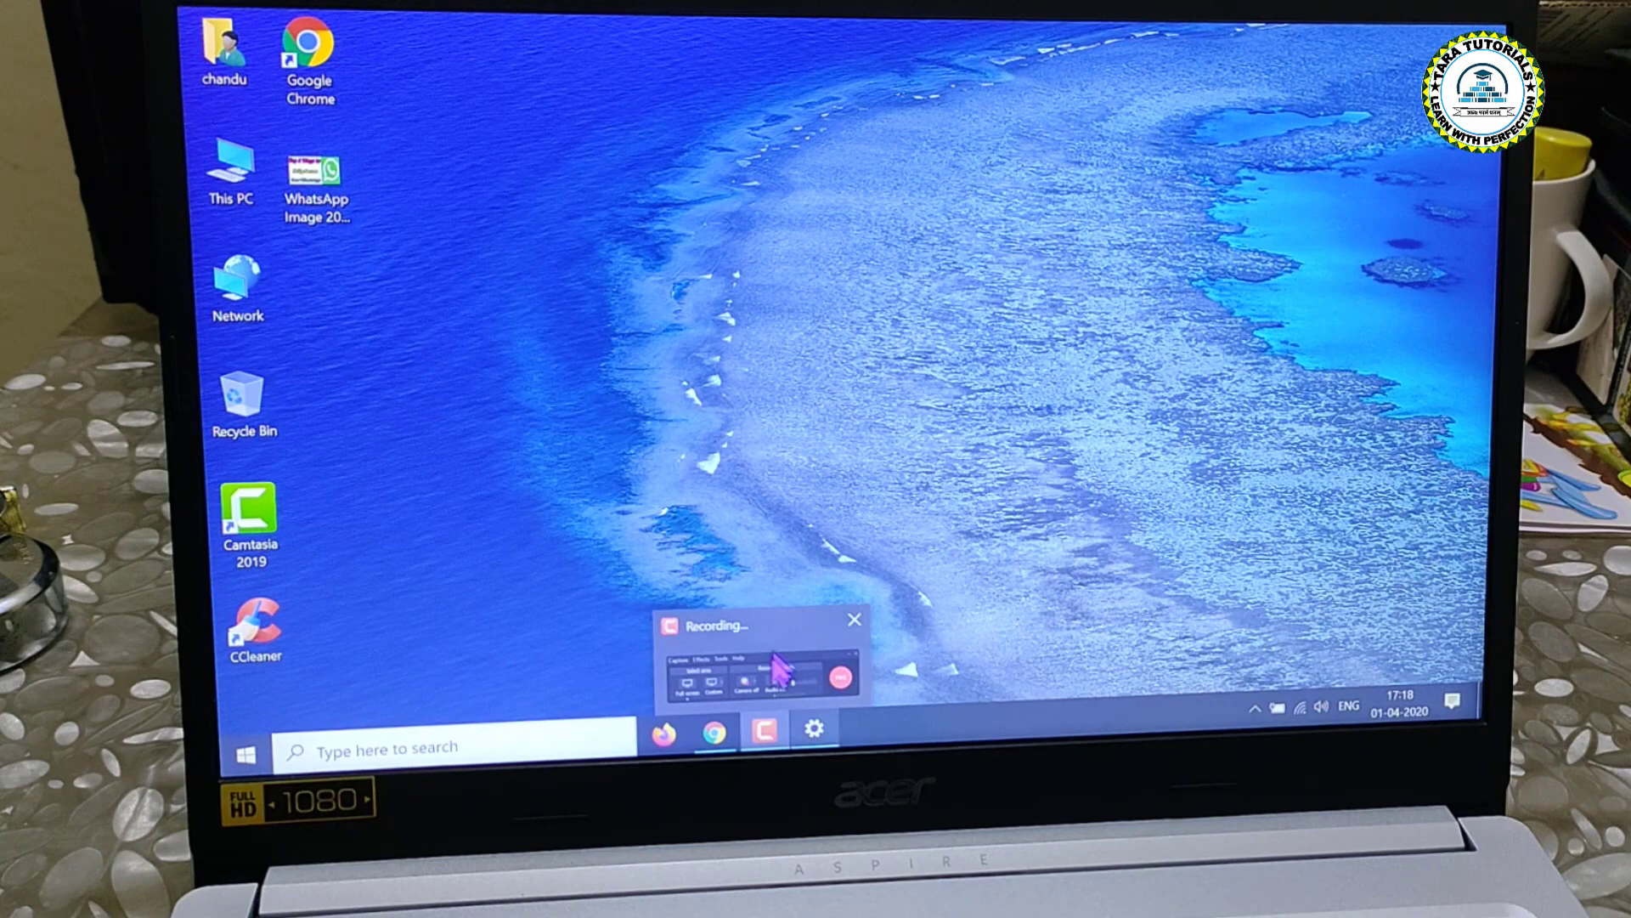
pyautogui.moveTo(814, 728)
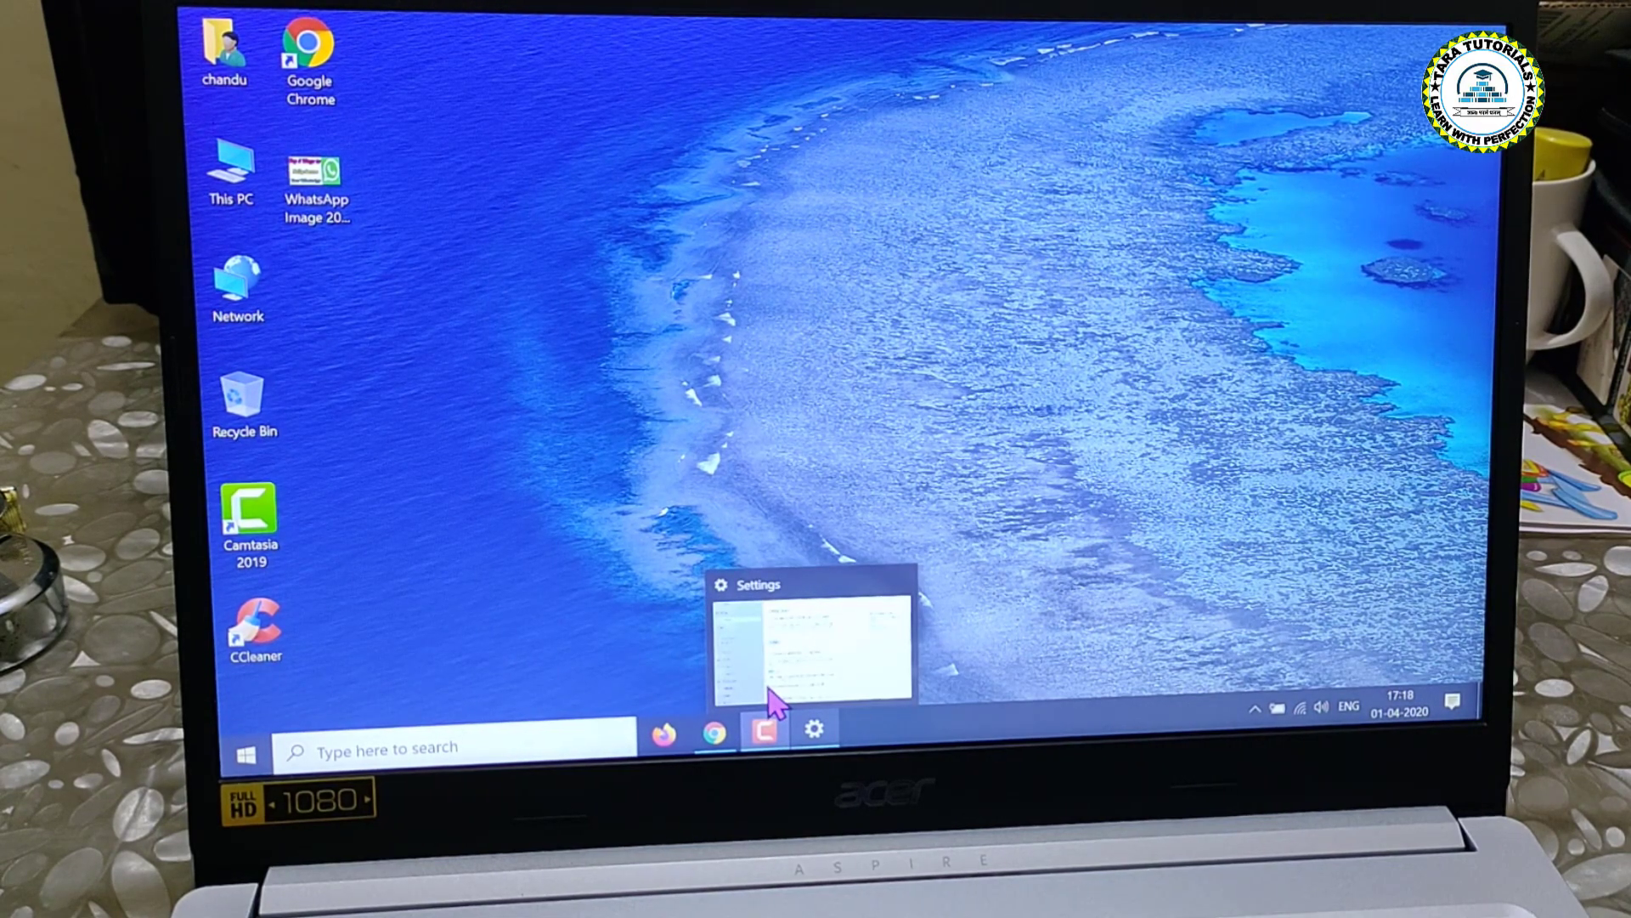
pyautogui.click(766, 731)
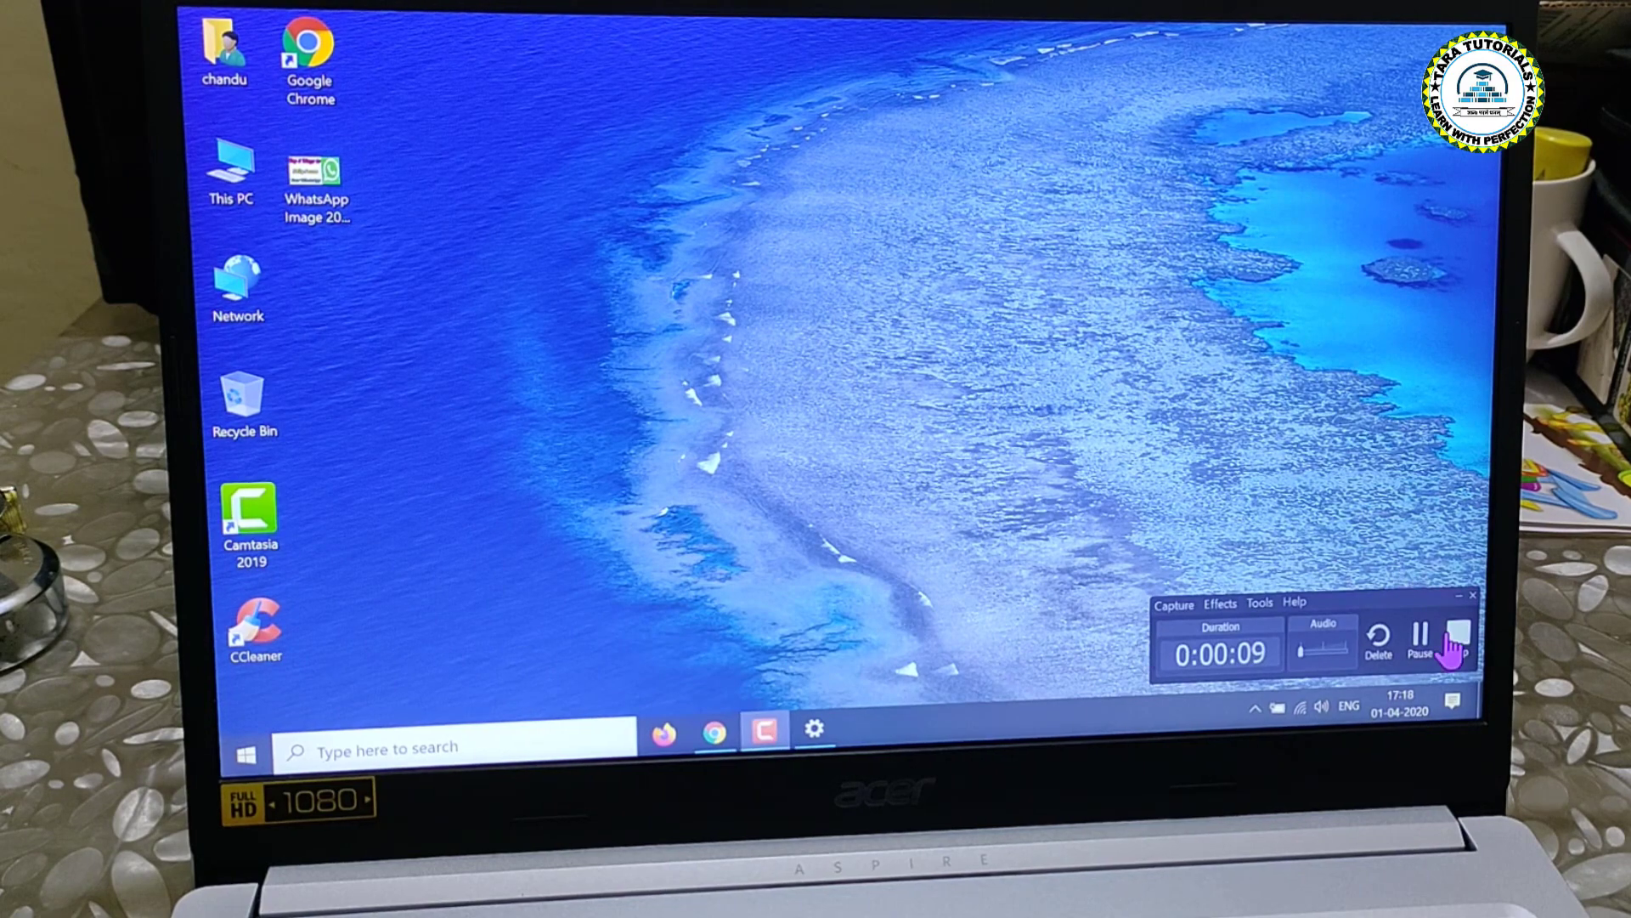
pyautogui.click(1460, 637)
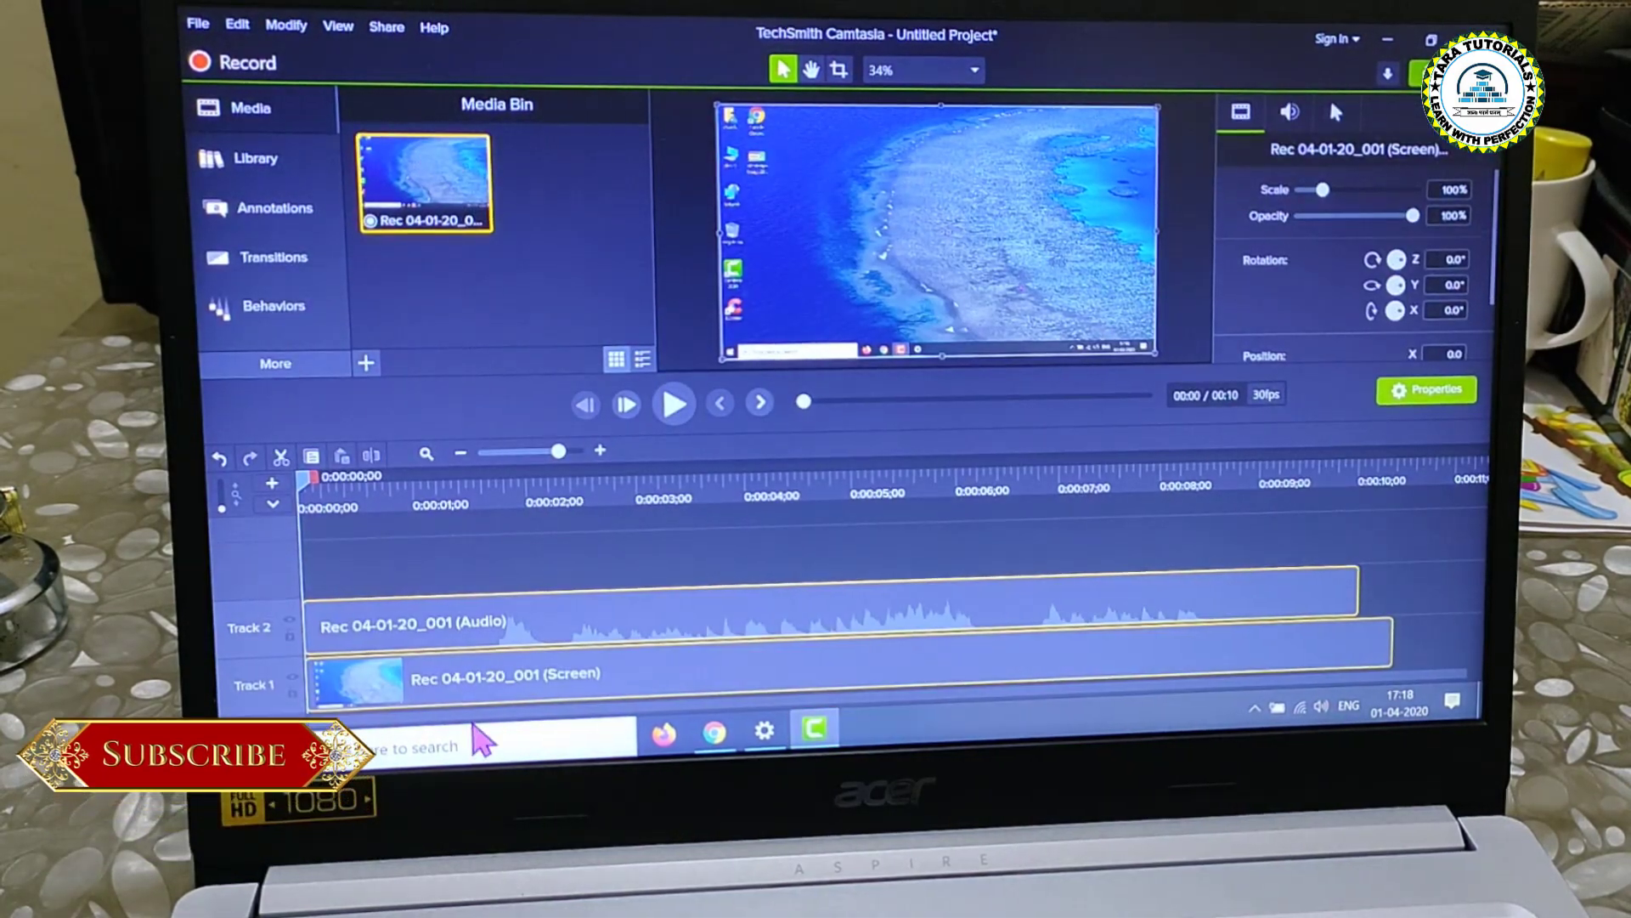
# Step: Play back the captured recording with audio, then close Camtasia without saving
pyautogui.press('space')
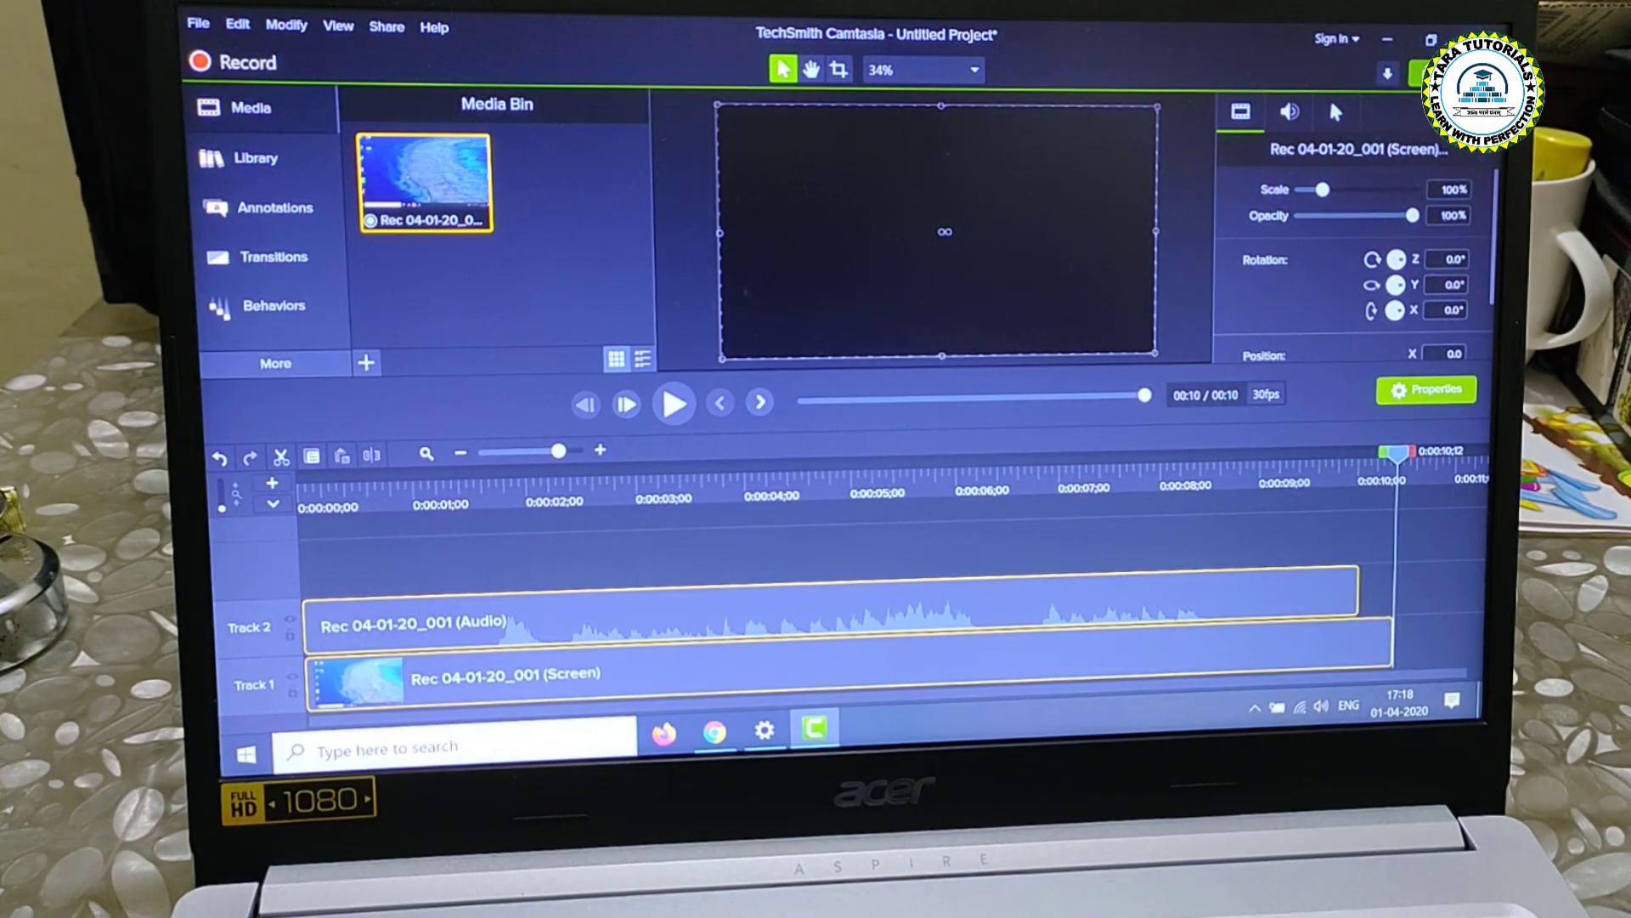
pyautogui.click(1466, 38)
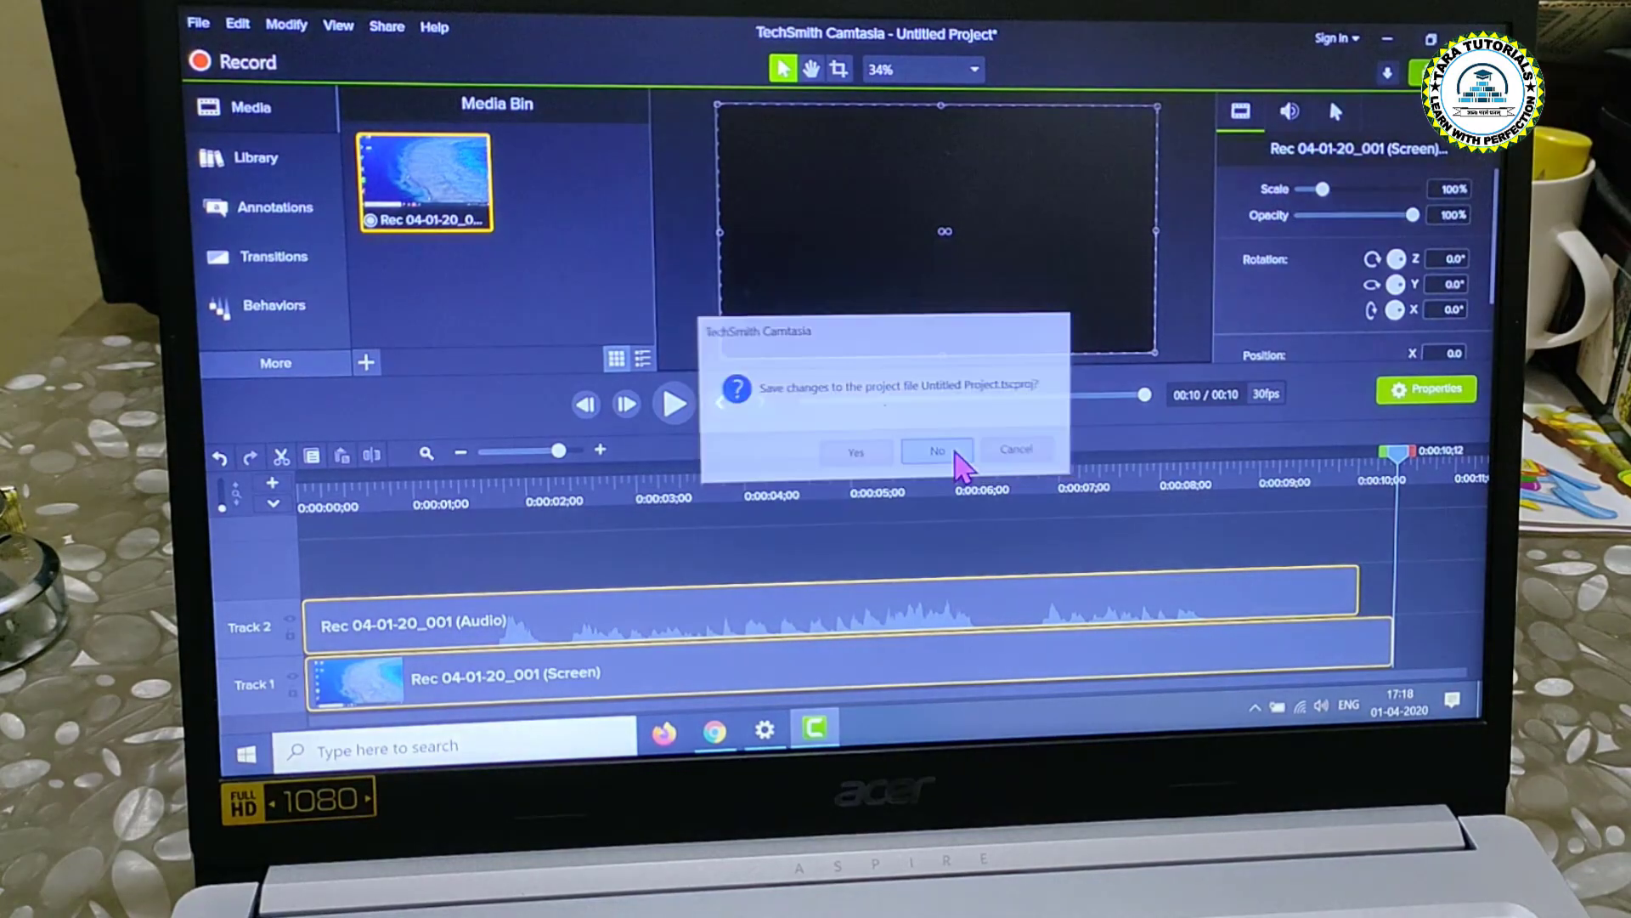
pyautogui.click(954, 456)
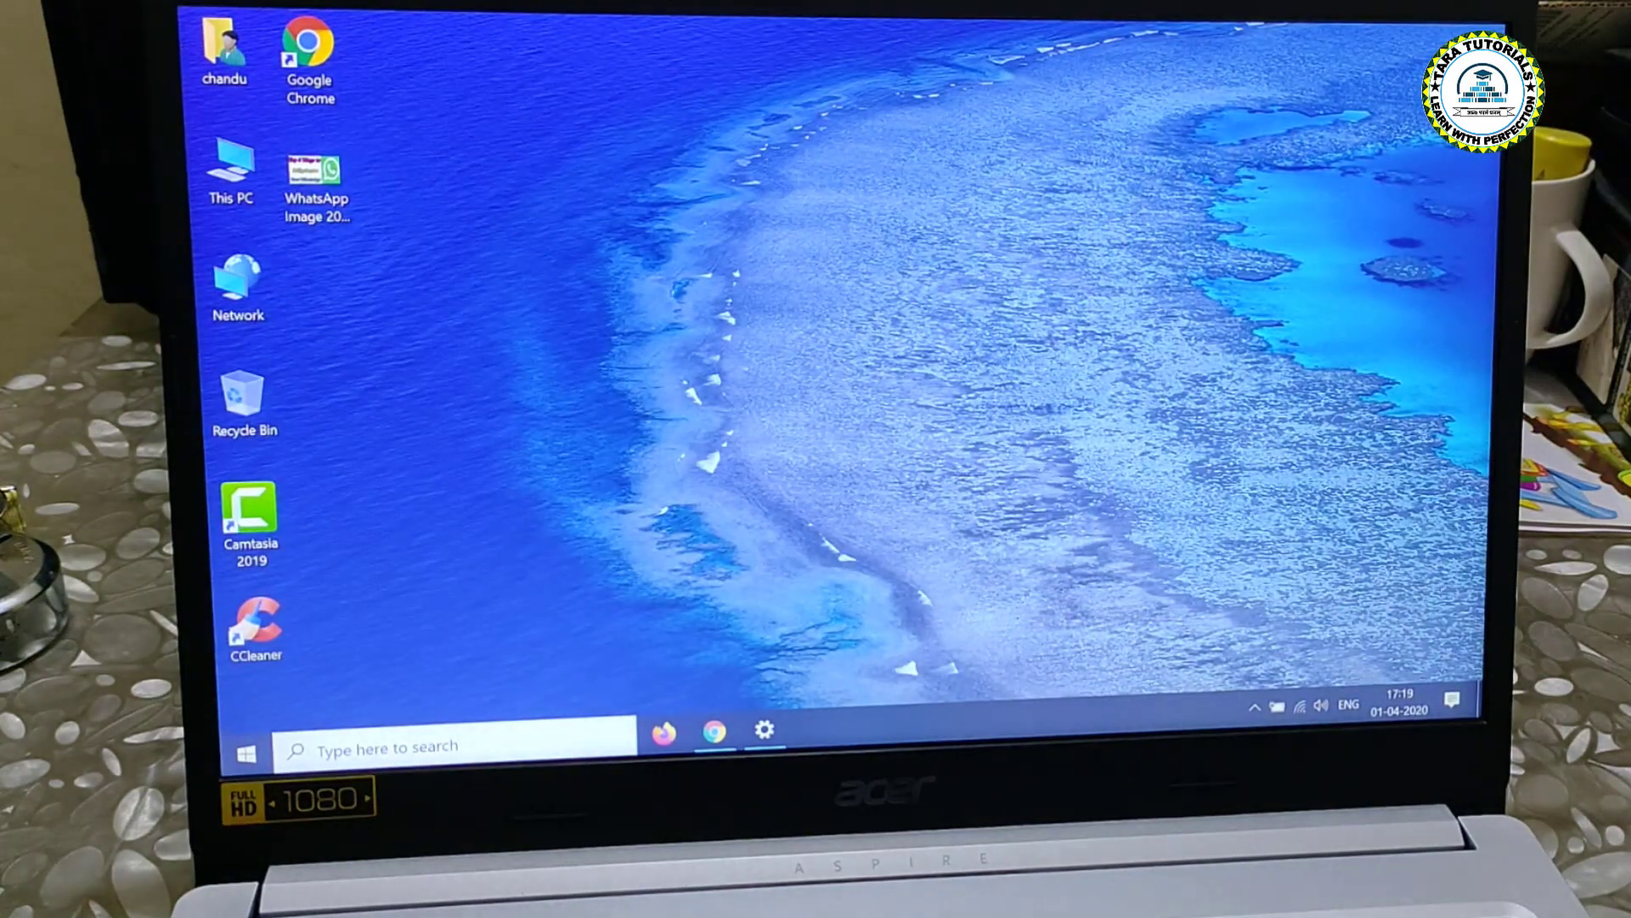